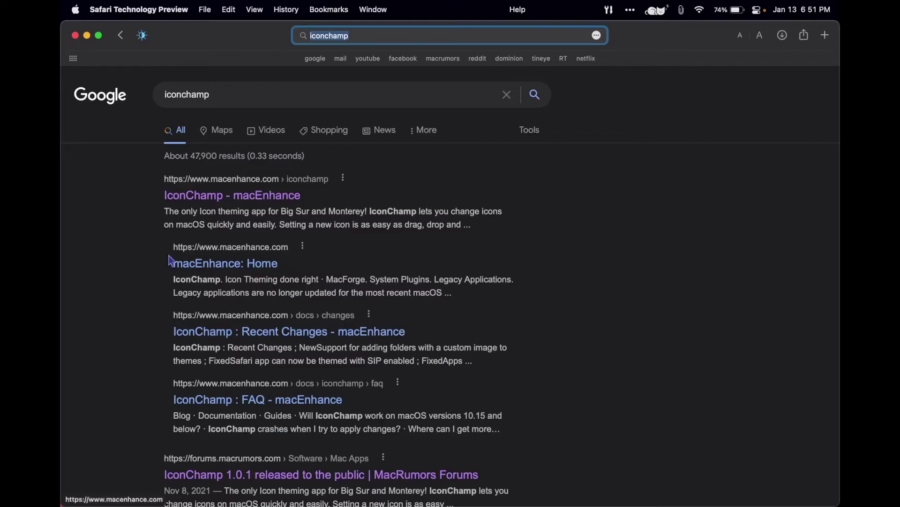
- Open the IconChamp page on macEnhance, review its features, and start the $9.99 Pro checkout
click(254, 197)
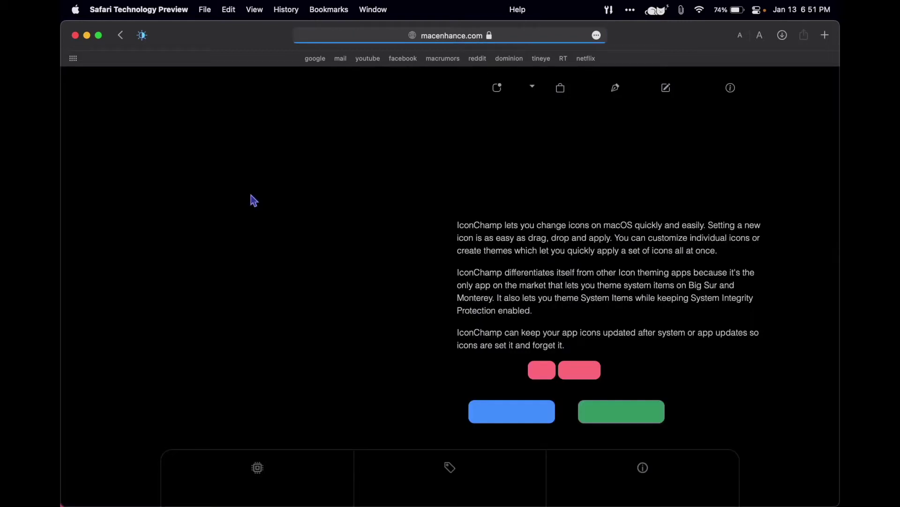
scroll(483, 178, down, 1)
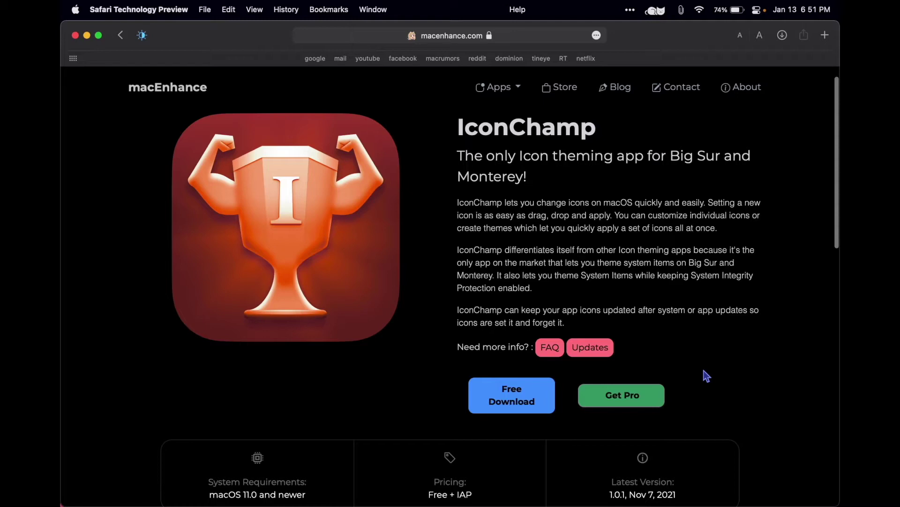
scroll(705, 375, down, 5)
scroll(705, 375, down, 7)
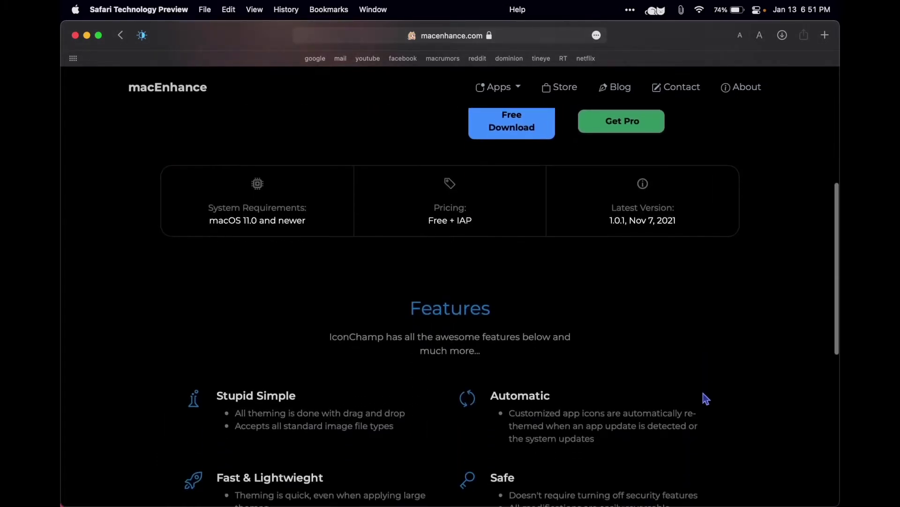
scroll(703, 398, up, 4)
click(622, 218)
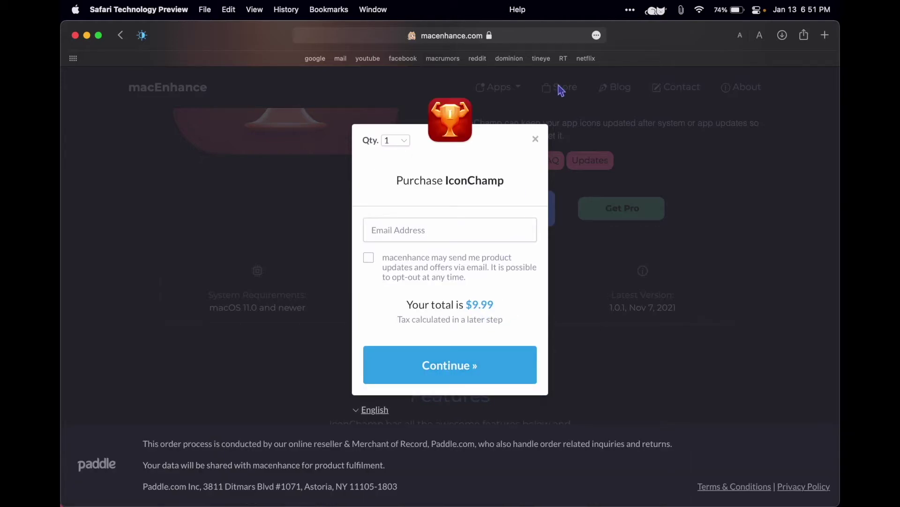
- Close the checkout and launch IconChamp through Spotlight
click(536, 139)
key(super+space)
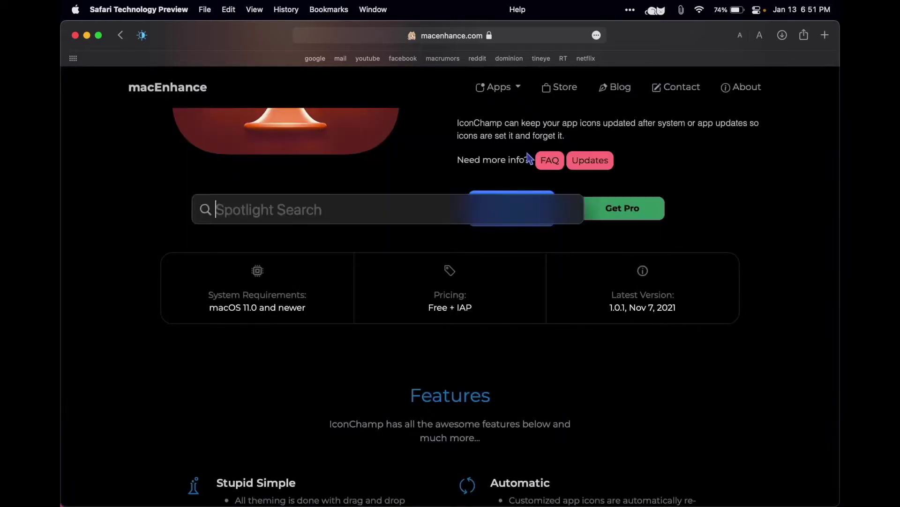
text(icon)
key(Return)
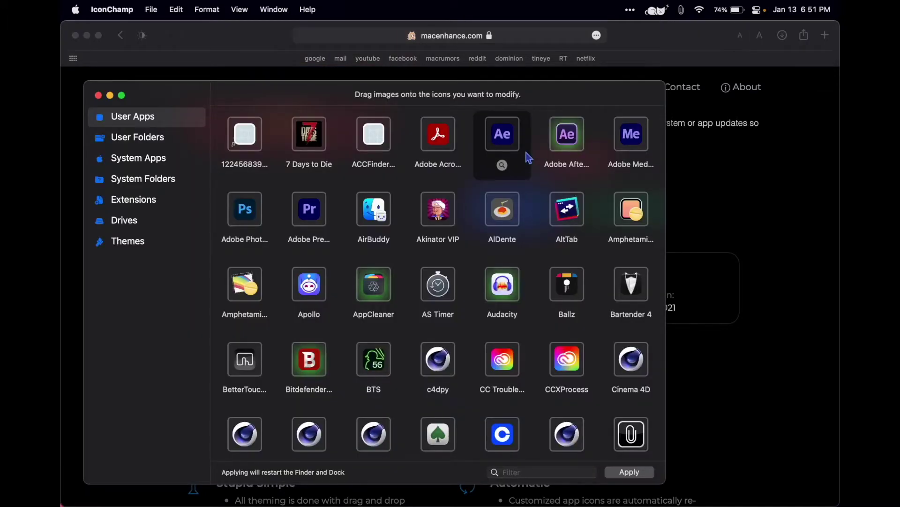
- Browse IconChamp's categories and show the System Apps list
scroll(444, 205, down, 5)
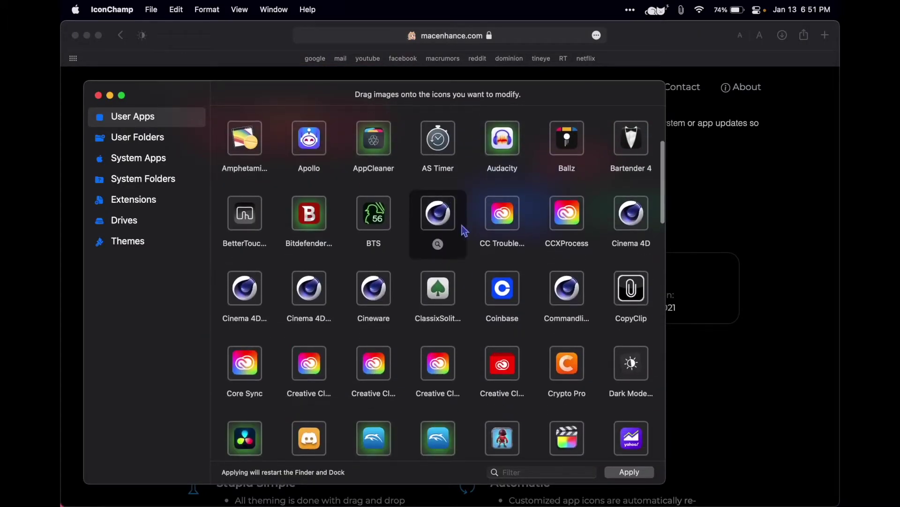
scroll(463, 227, down, 9)
scroll(465, 230, up, 10)
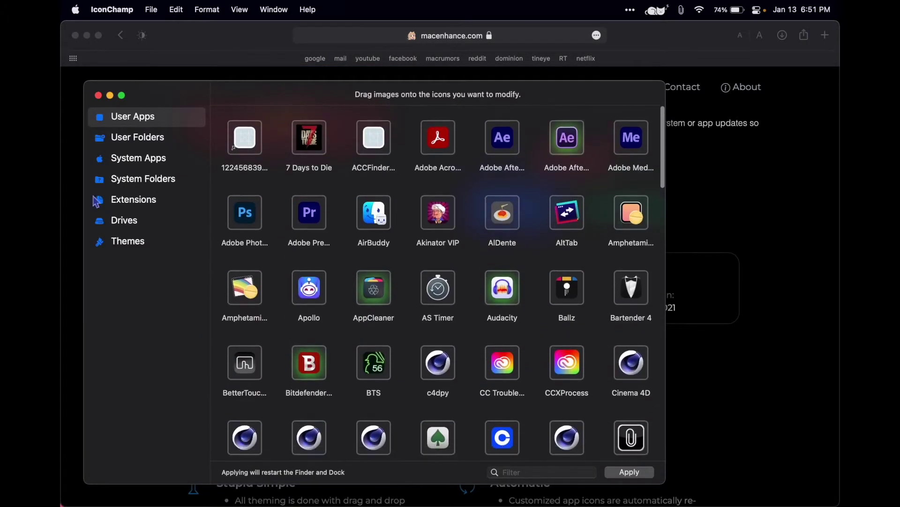
click(133, 141)
click(137, 159)
scroll(226, 170, down, 5)
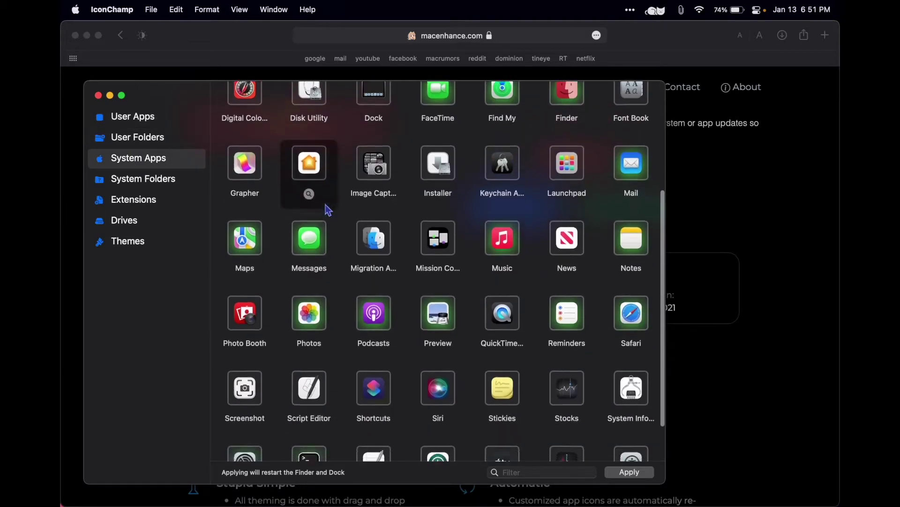
scroll(374, 396, up, 5)
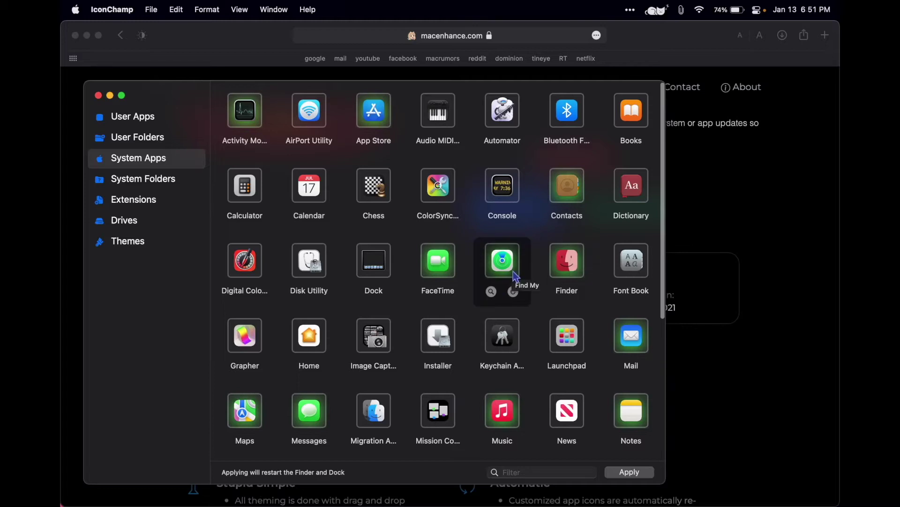
- Apply the purple icon from the finder-icns folder to the Finder app
mouse_move(382, 500)
key(super+space)
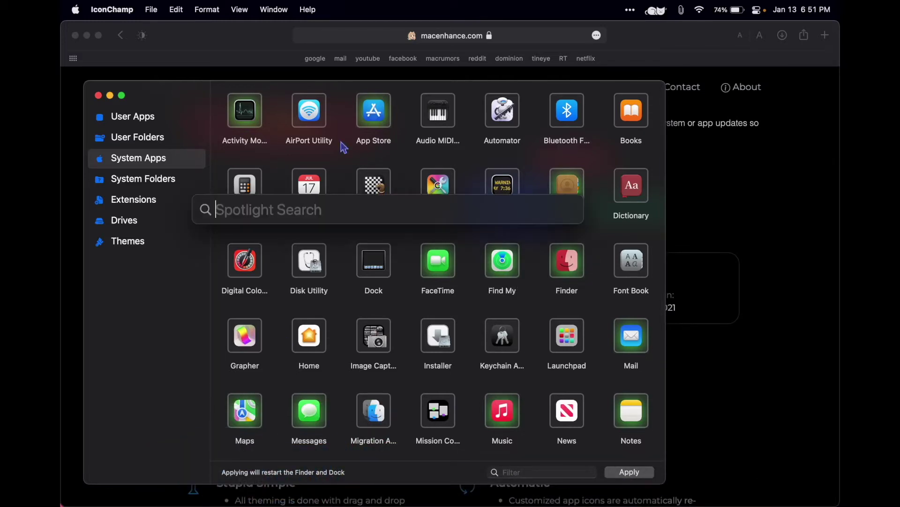
text(finder-icons)
key(Return)
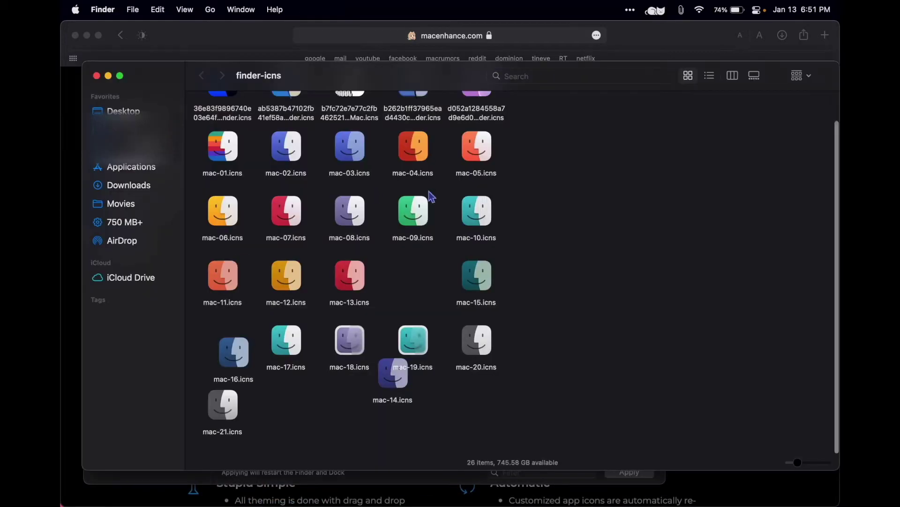
drag(204, 61, 404, 80)
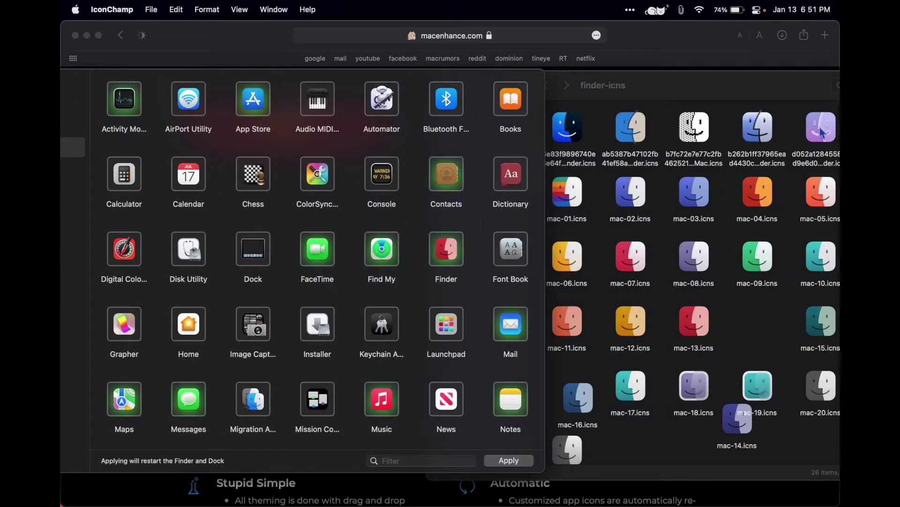
drag(822, 133, 447, 249)
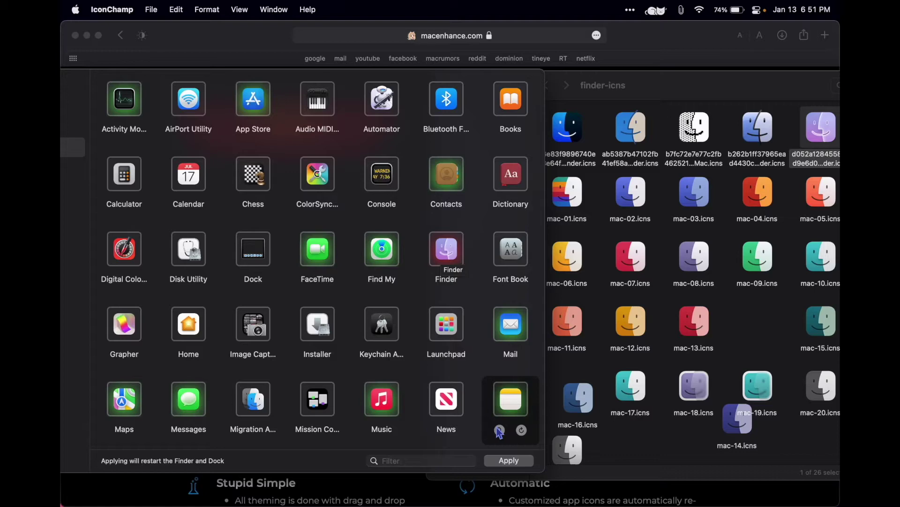
click(509, 460)
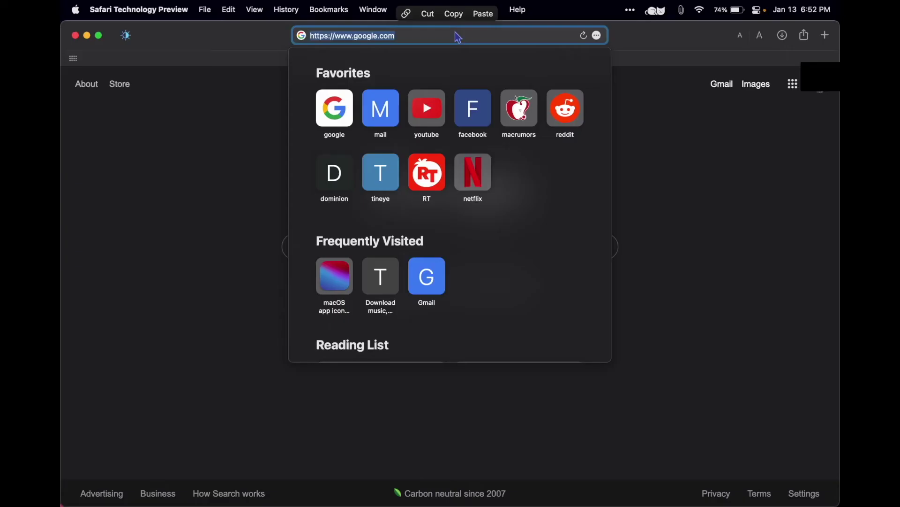
- Load macosicons.com and scroll through its icon grid
text(macosicons)
key(Return)
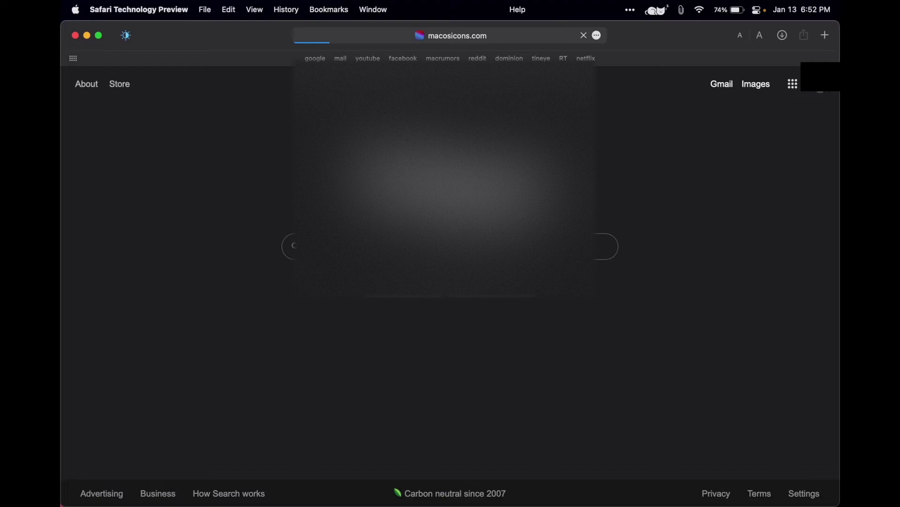
scroll(338, 321, down, 5)
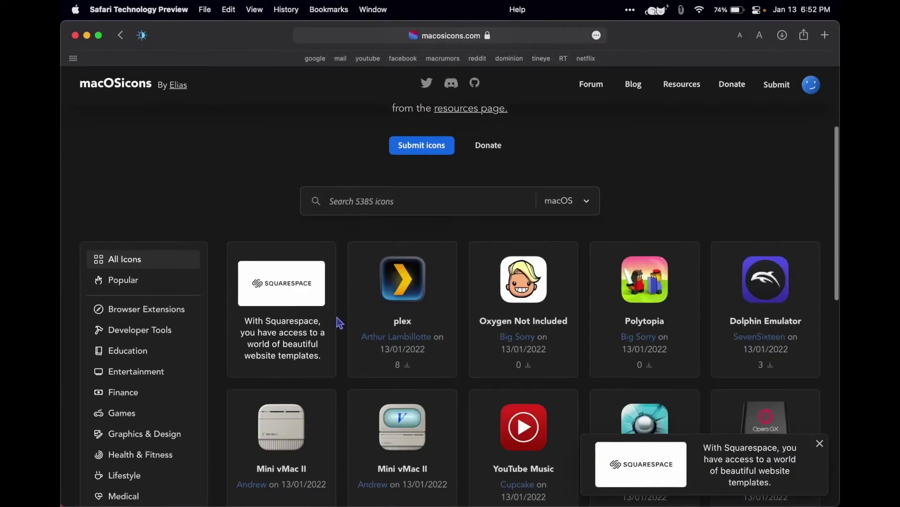
scroll(339, 322, down, 12)
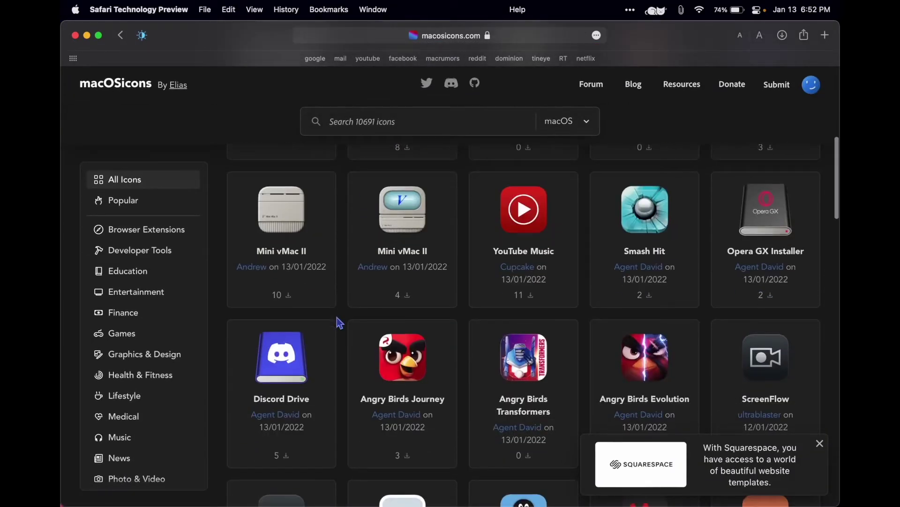
scroll(340, 323, down, 4)
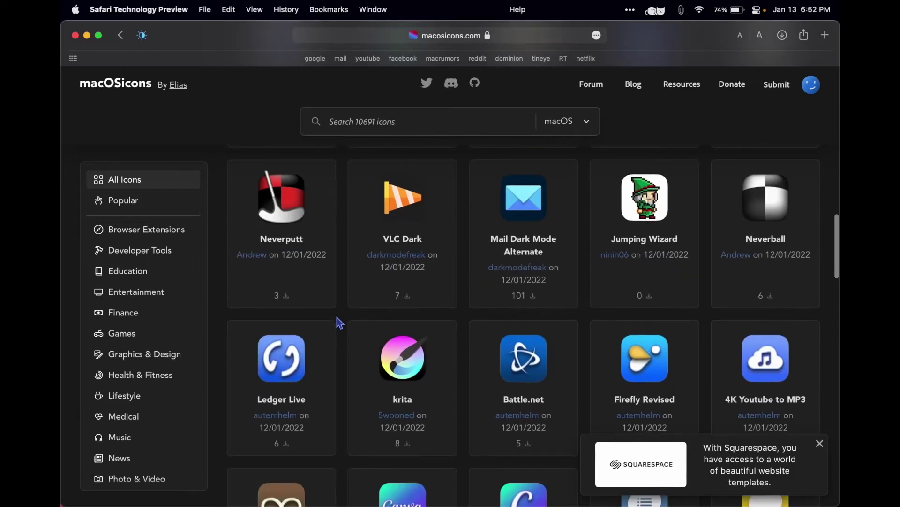
scroll(340, 323, up, 2)
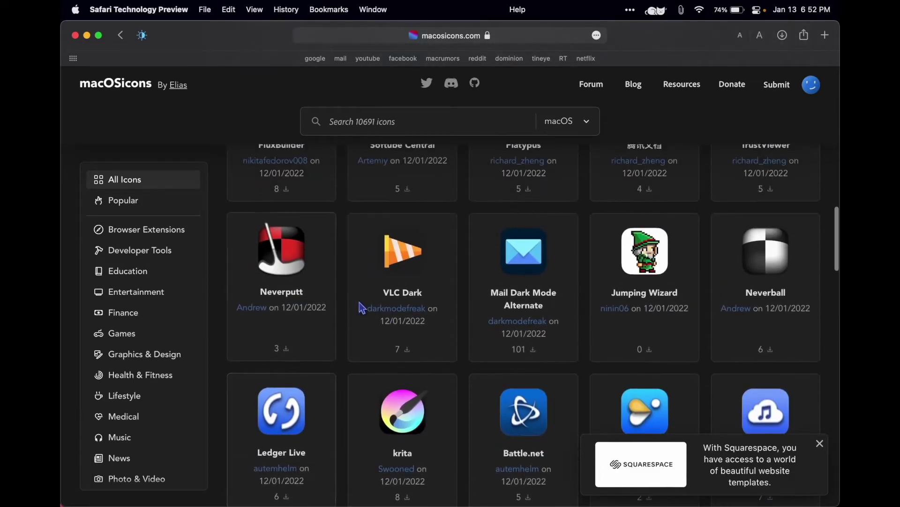
- Download the Mail Dark Mode Alternate and VLC Dark icons, then close both previews
click(524, 251)
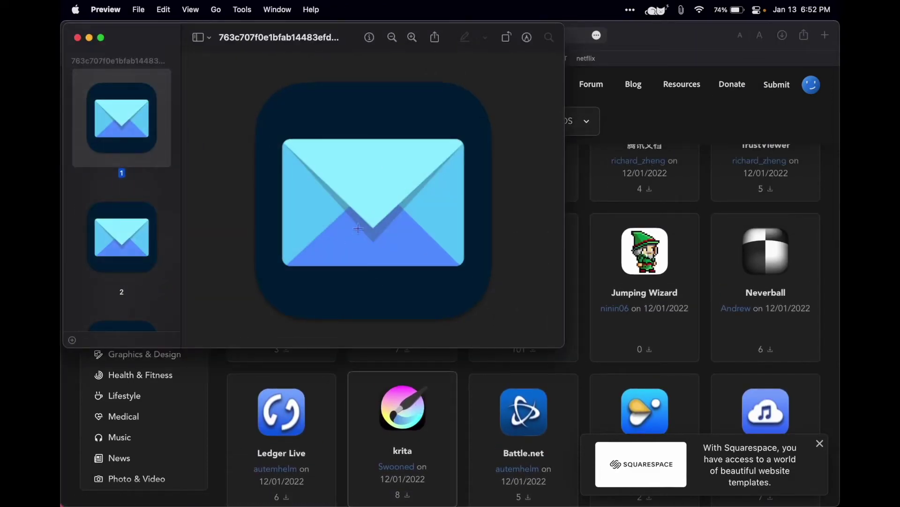
click(454, 387)
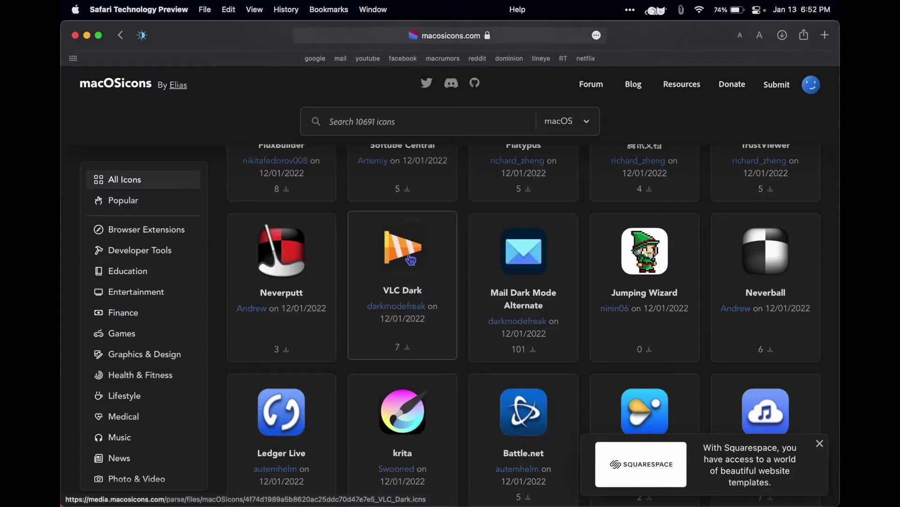
click(402, 247)
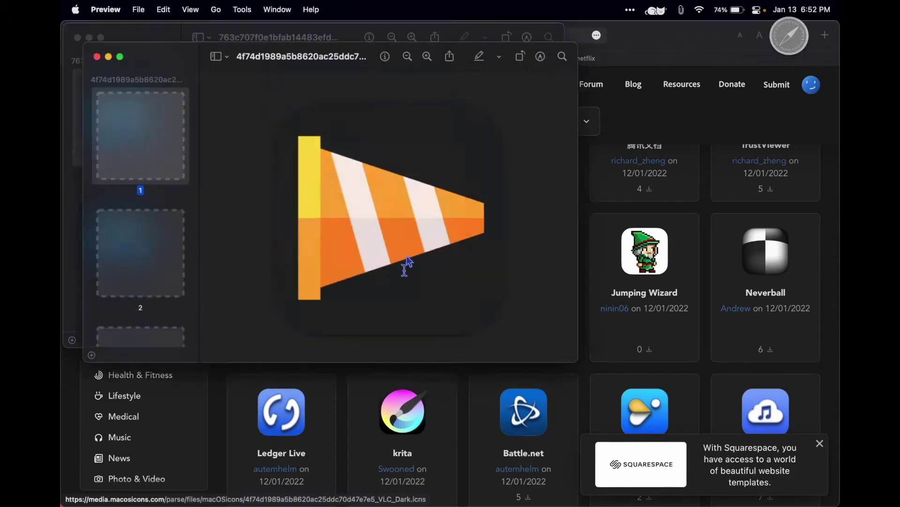
drag(291, 54, 666, 127)
mouse_move(282, 498)
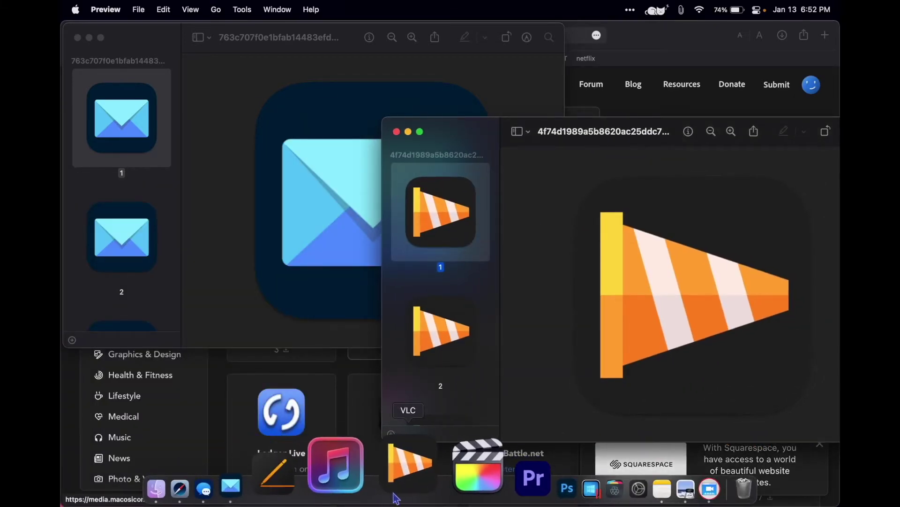
click(396, 131)
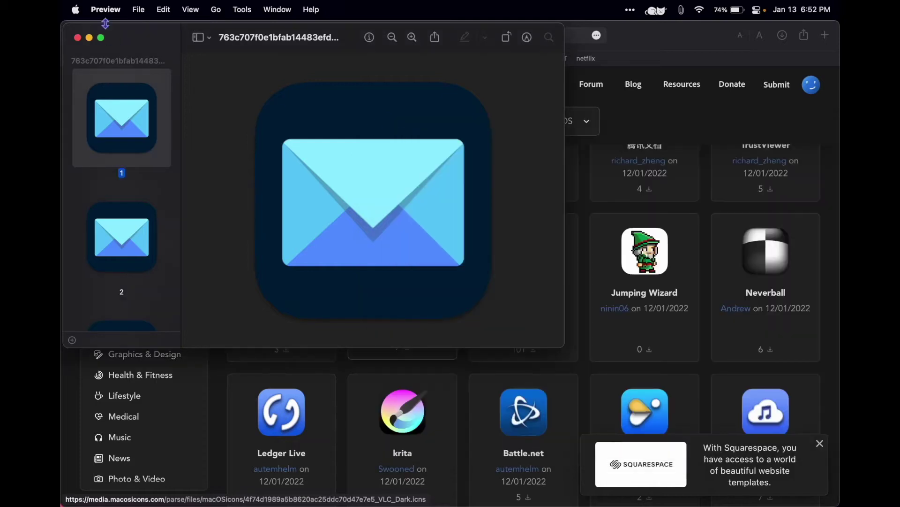
click(77, 37)
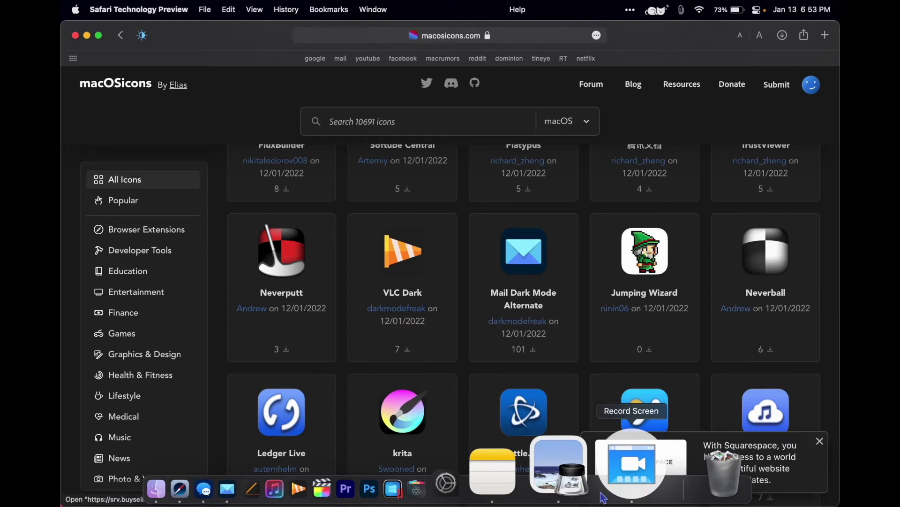
- In General preferences, try Purple, Red, Orange, Yellow and Green accents before picking Graphite
click(543, 488)
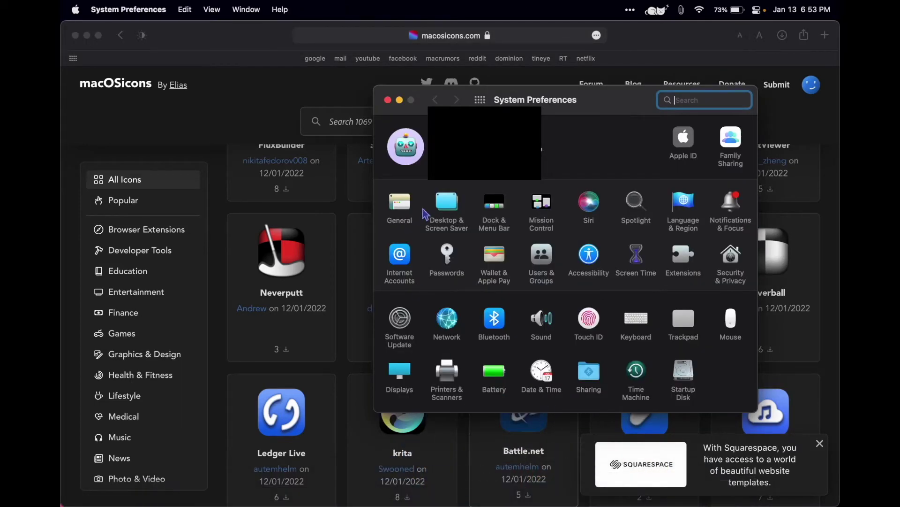
click(401, 209)
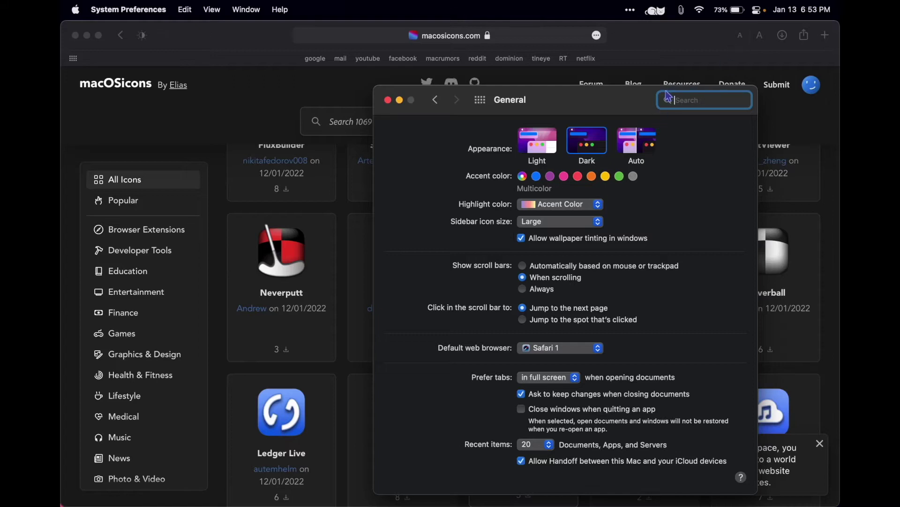
click(550, 176)
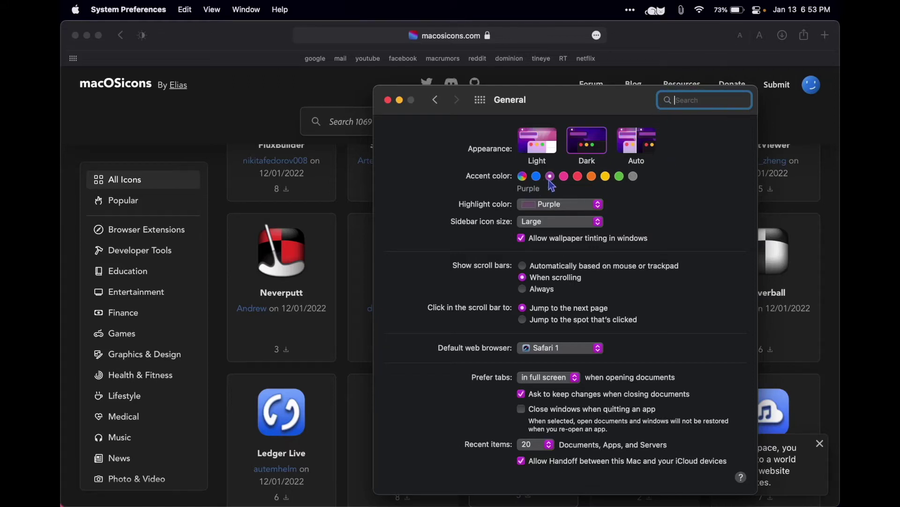
click(578, 176)
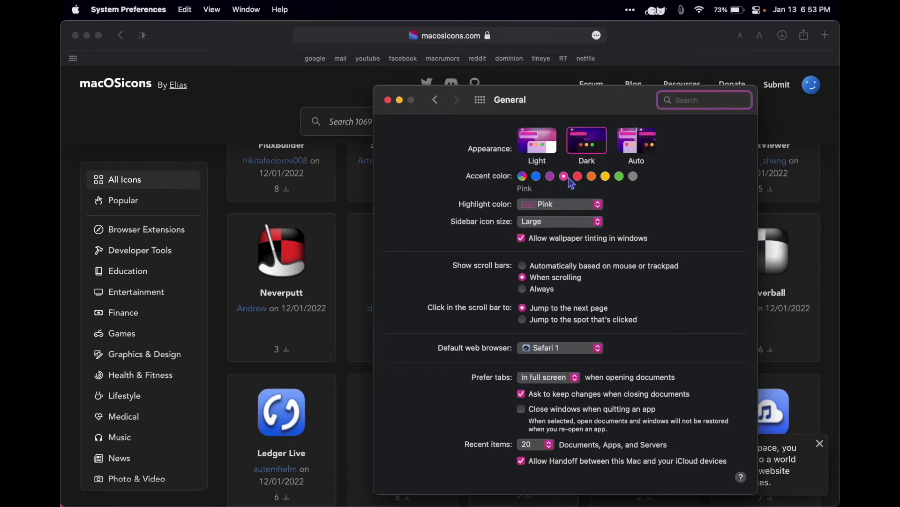
click(592, 177)
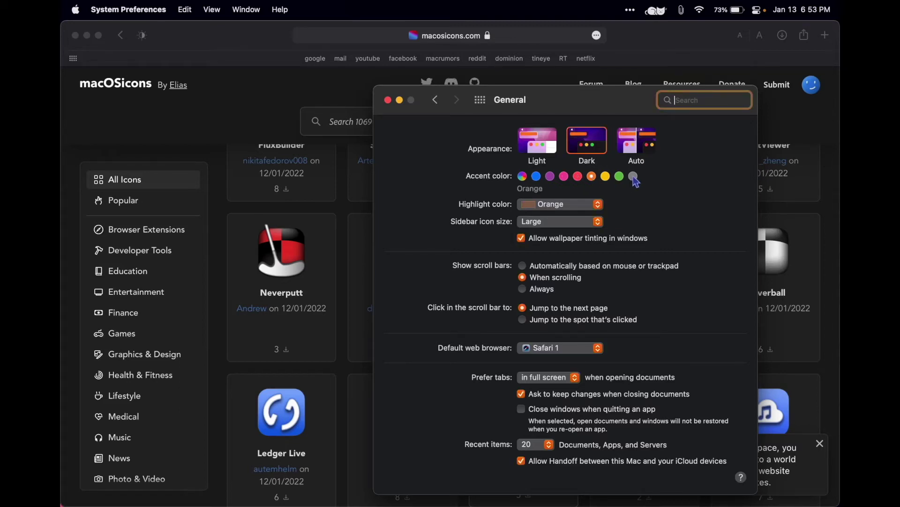
click(606, 177)
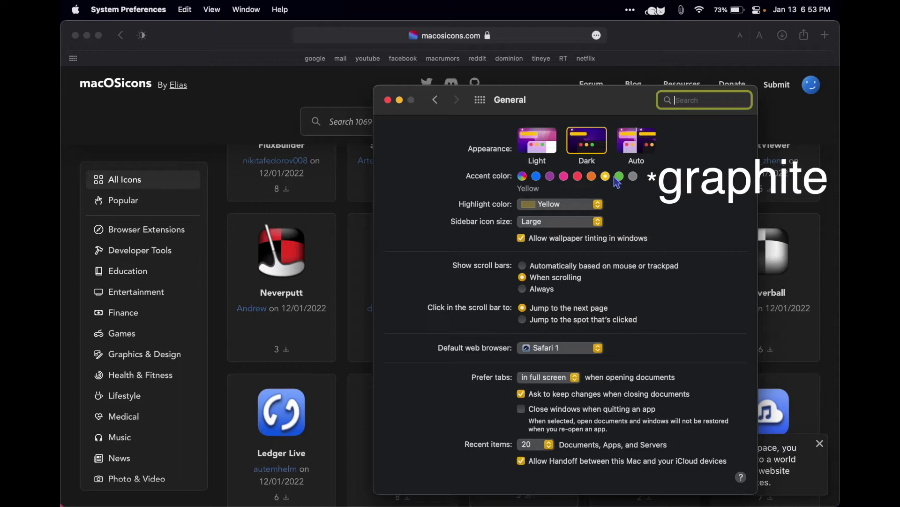
click(619, 177)
click(634, 177)
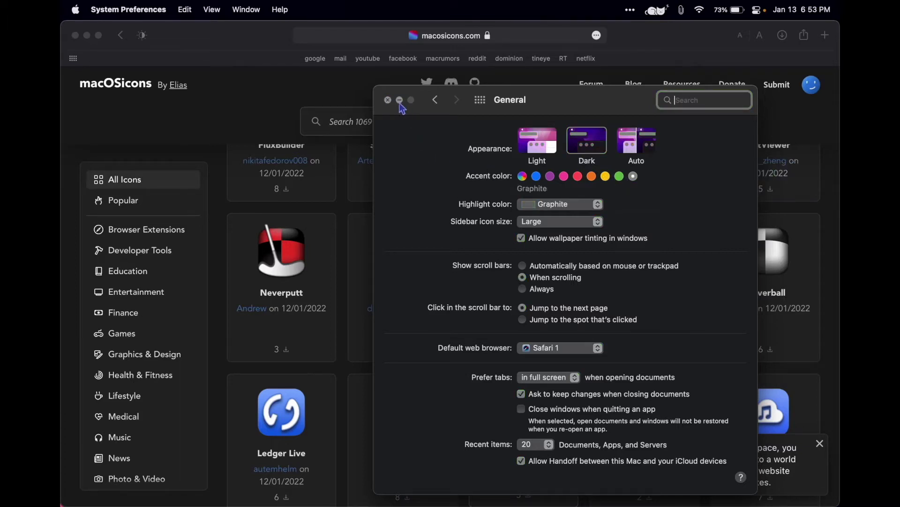
- Briefly try Red again, return to Graphite, and close the General settings
drag(412, 107, 355, 87)
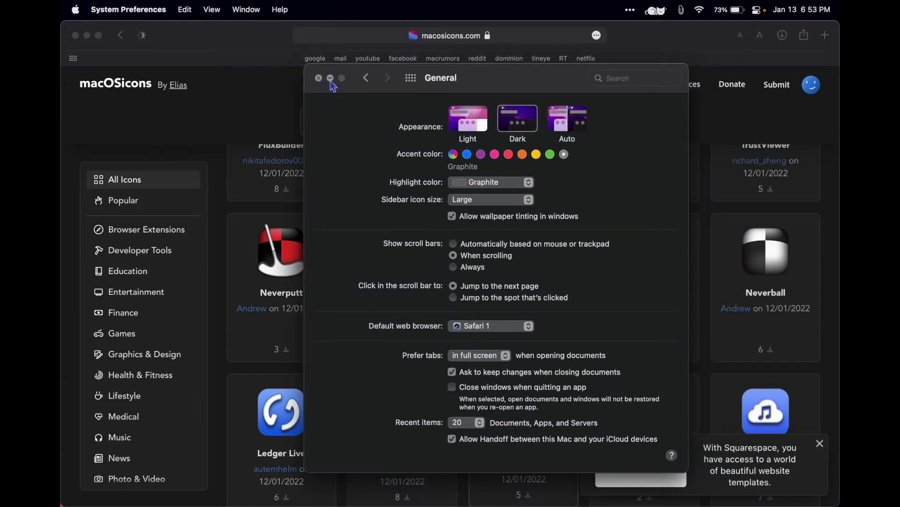
click(509, 156)
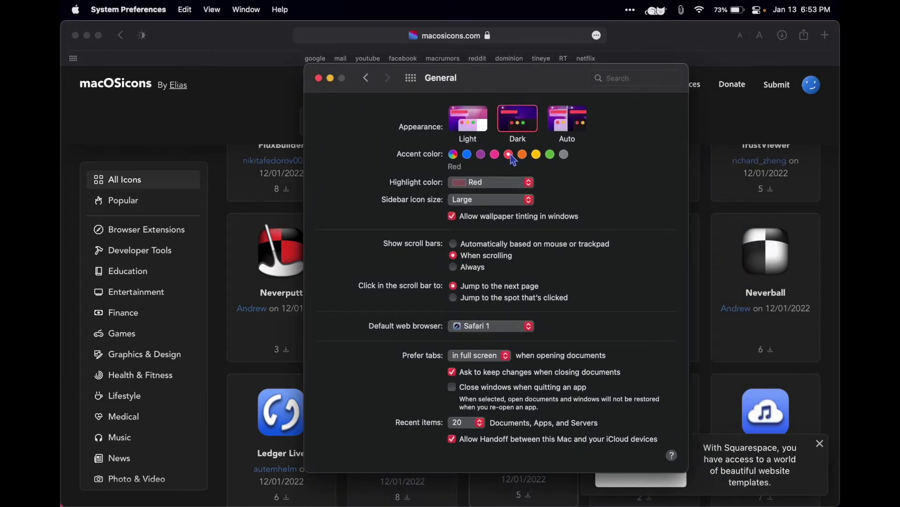
click(566, 156)
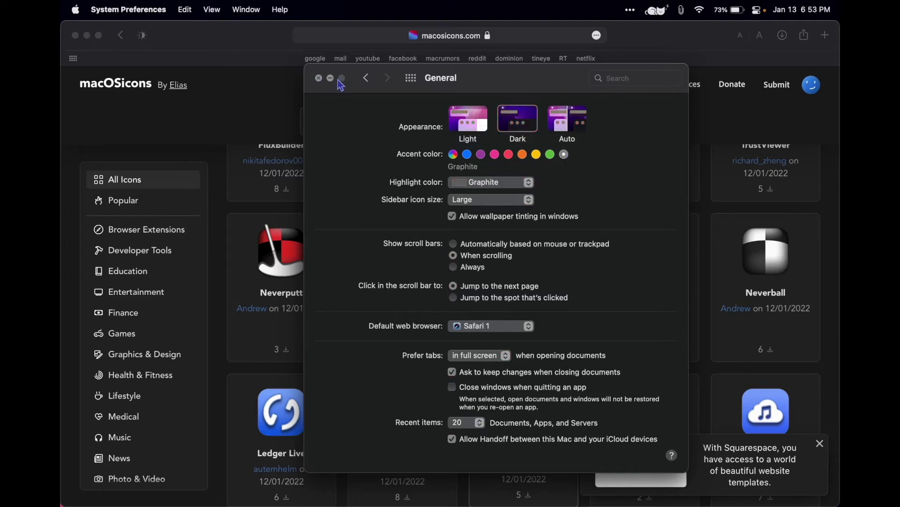
click(319, 78)
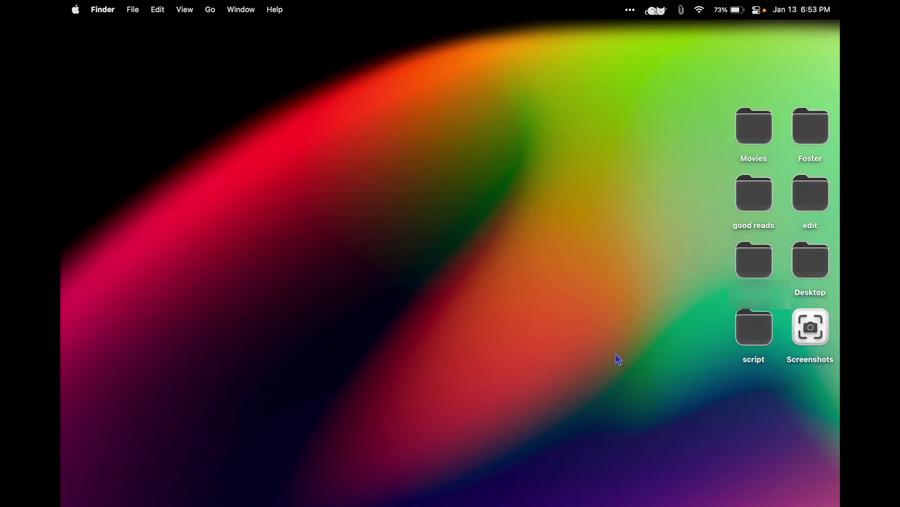
- Quick Look the Movies folder to check its size: 30.89 GB, 7 items
click(753, 127)
key(space)
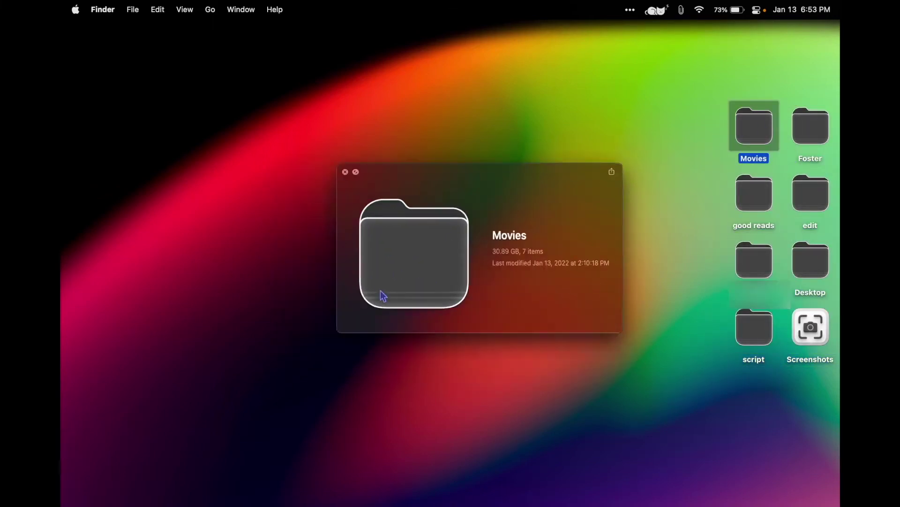
key(space)
- Dismiss the desktop menu and bring Safari's macOSicons page back to the front
right_click(470, 267)
click(341, 358)
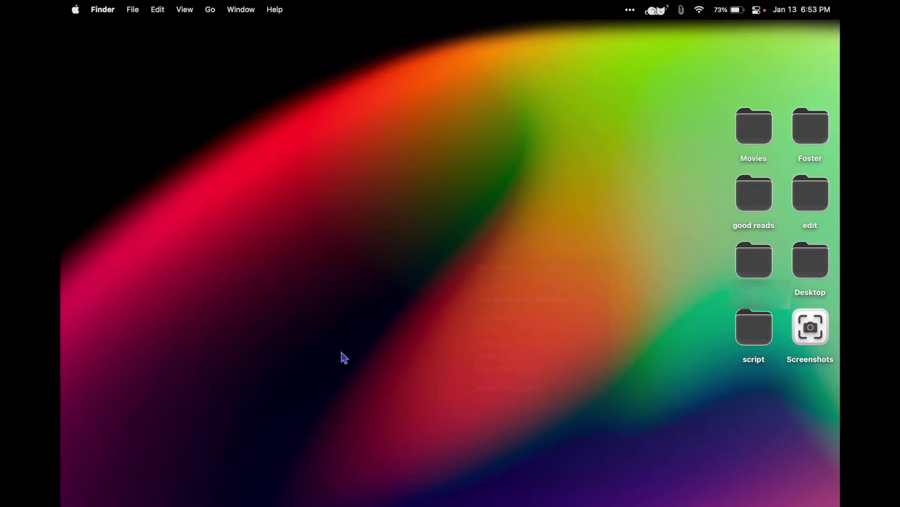
click(282, 493)
- Search macOSicons for 'folder' icons, then relaunch IconChamp from Spotlight
click(423, 123)
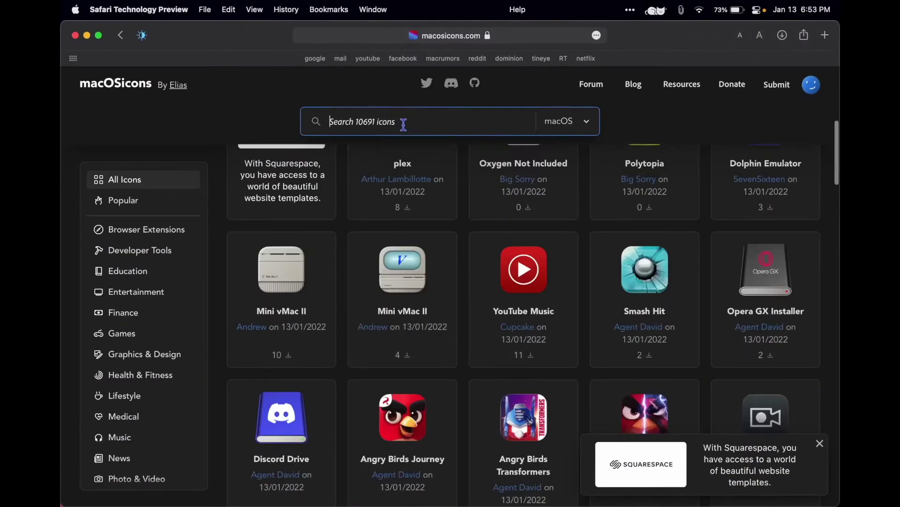
text(folder)
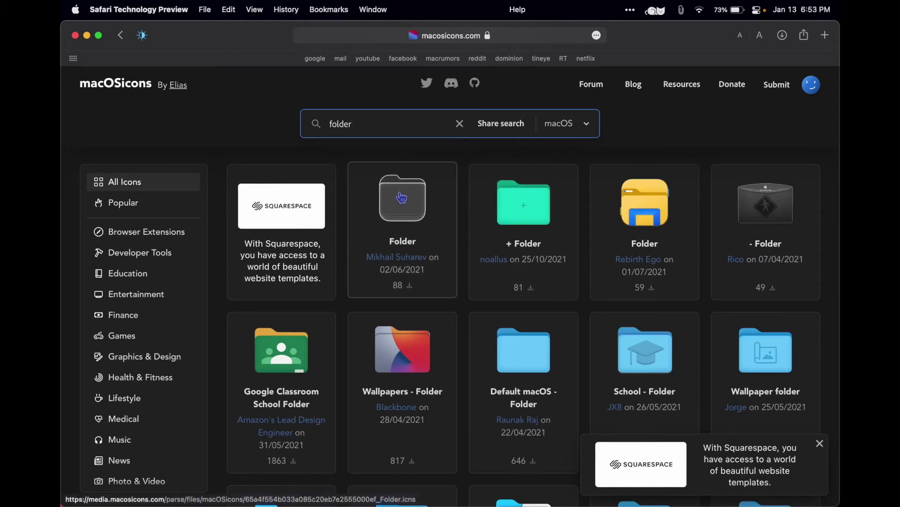
mouse_move(627, 504)
key(super+space)
text(iconChamp)
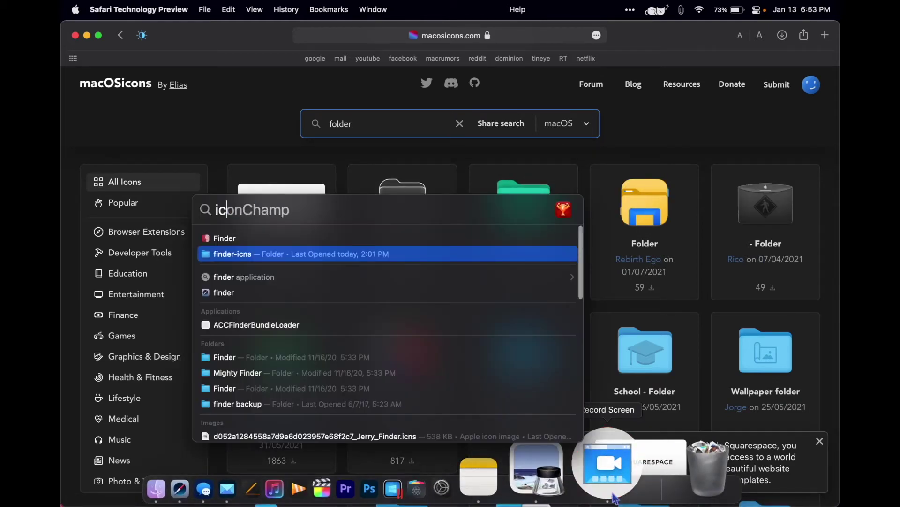
key(Return)
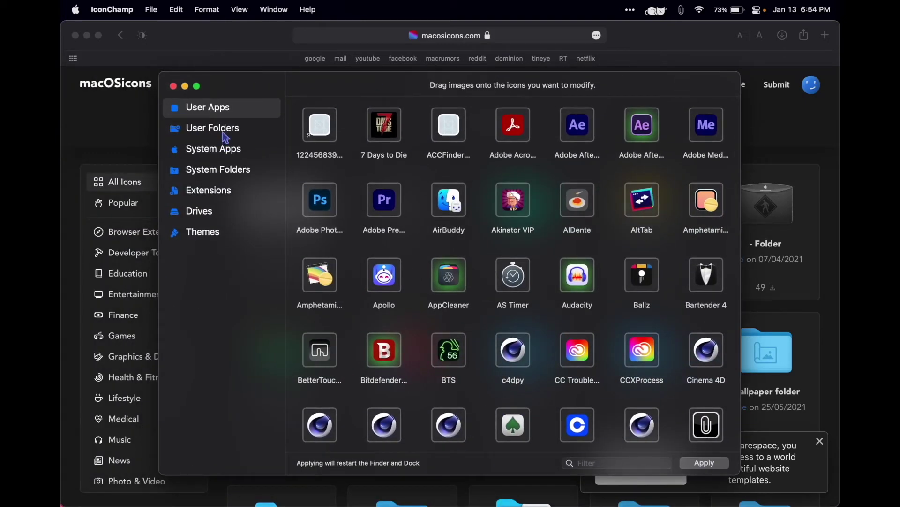
- View IconChamp's User Folders, then System Folders like Applications, Desktop and Downloads
click(226, 138)
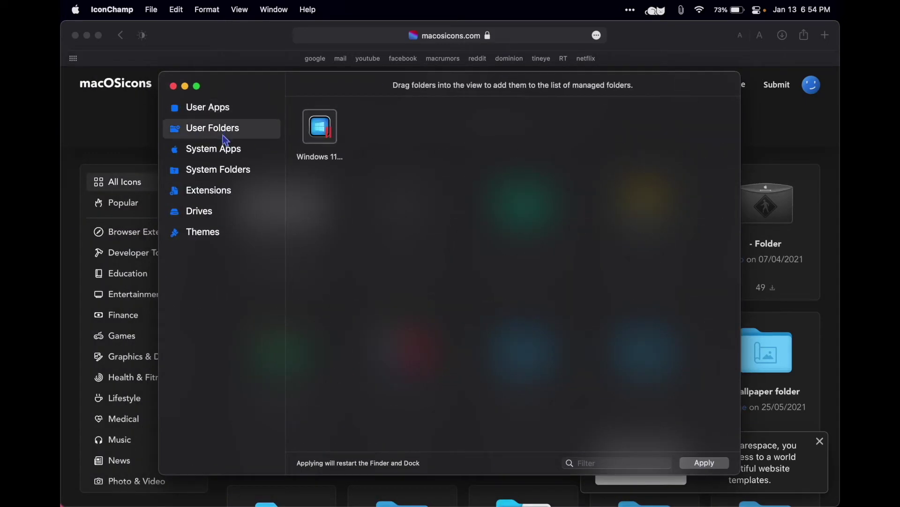
click(224, 171)
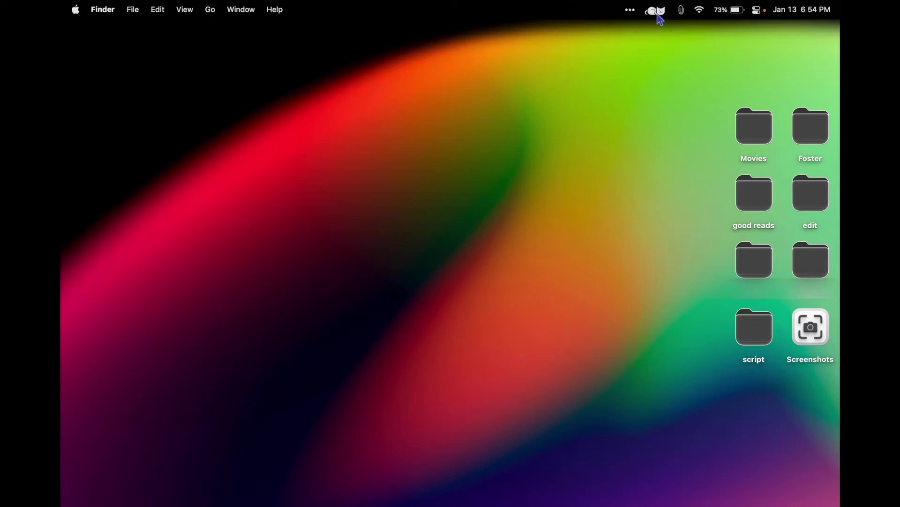
- Change the PetBar menu-bar pet to Fish, then Cow, then back to Cat
click(656, 12)
mouse_move(656, 49)
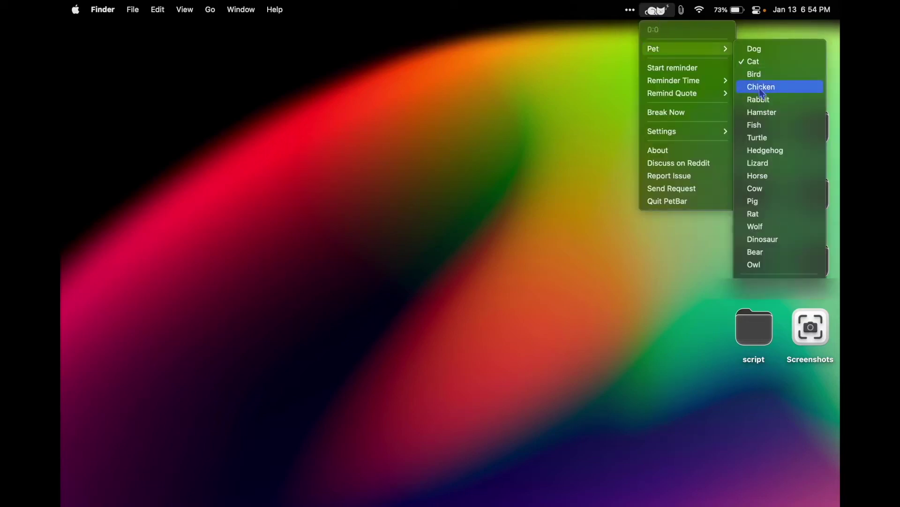
click(756, 127)
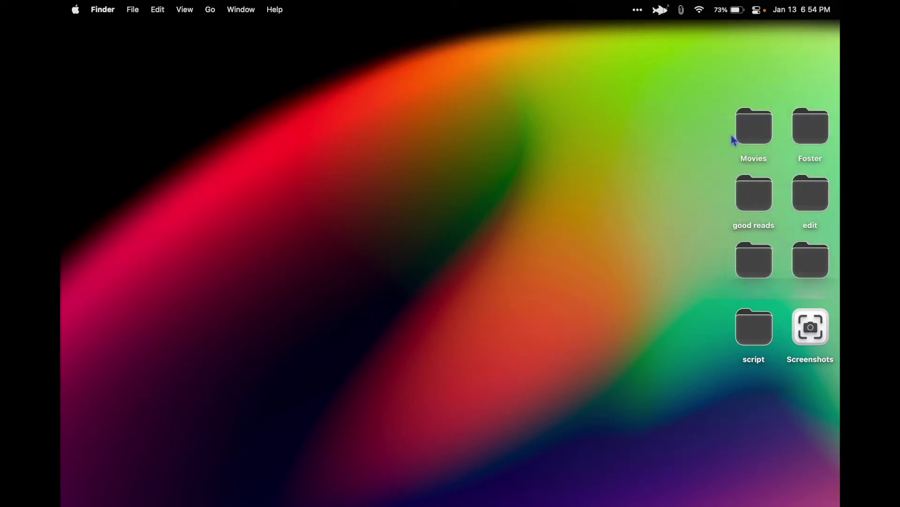
click(661, 11)
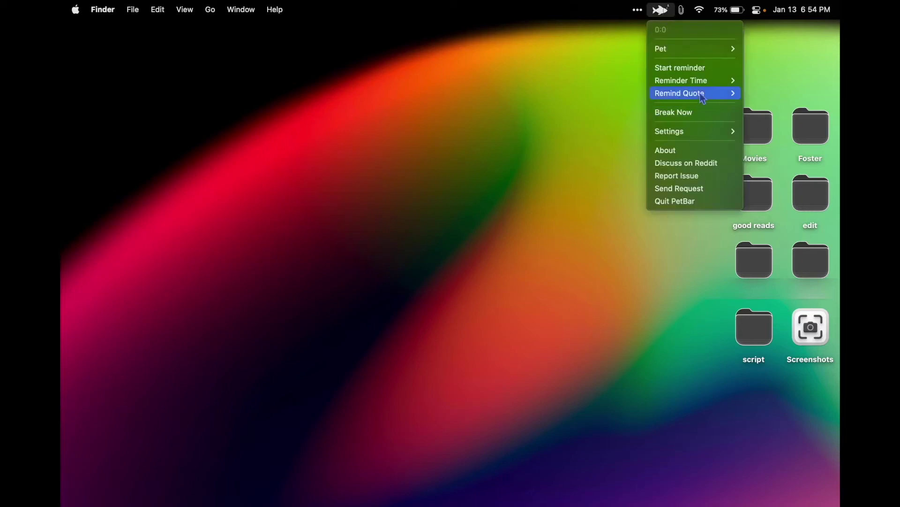
mouse_move(703, 50)
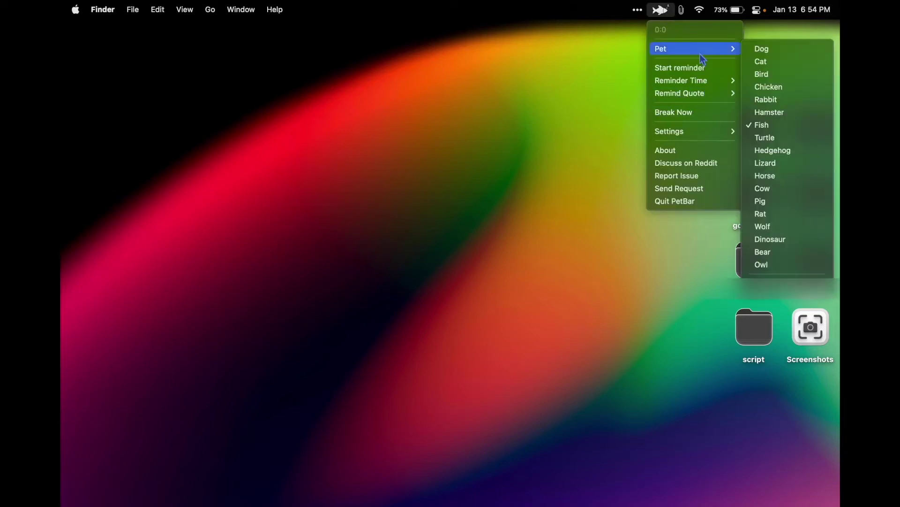
click(764, 189)
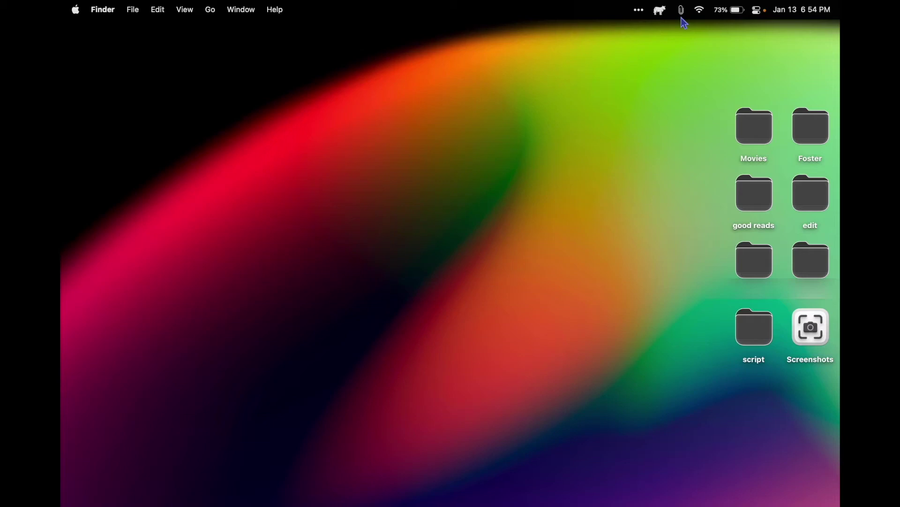
click(662, 10)
mouse_move(686, 50)
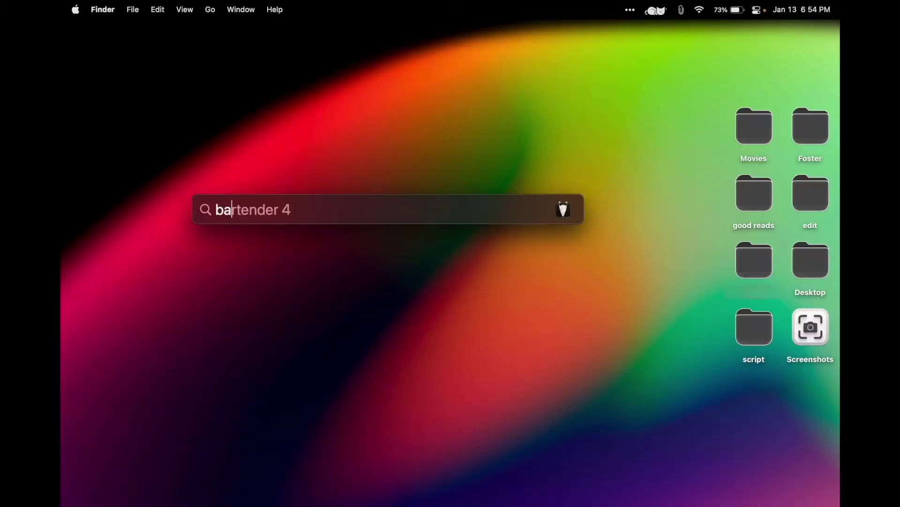
- Open Bartender 4, then quit it from its ••• menu-bar icon
key(Return)
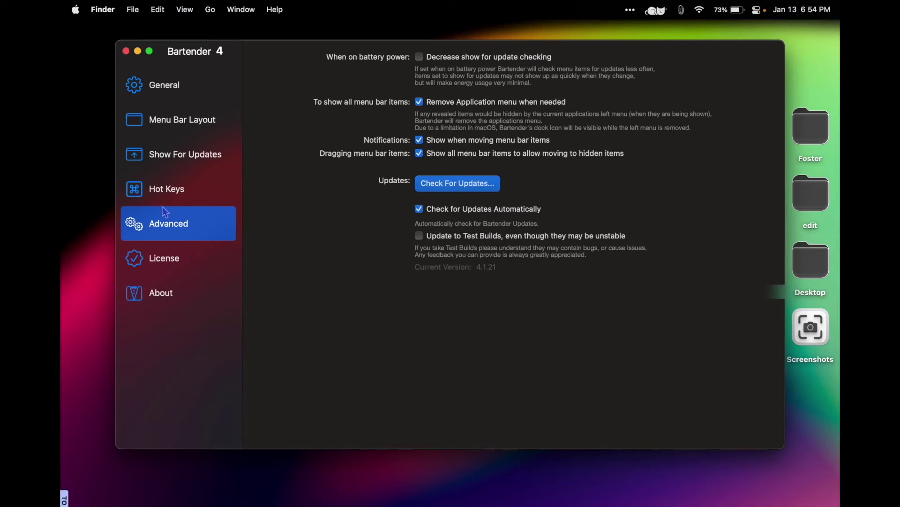
right_click(632, 11)
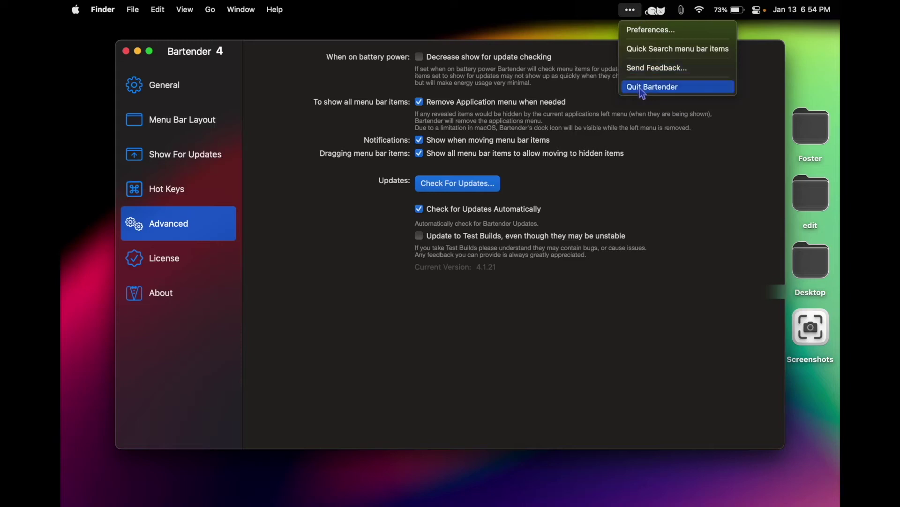
click(643, 91)
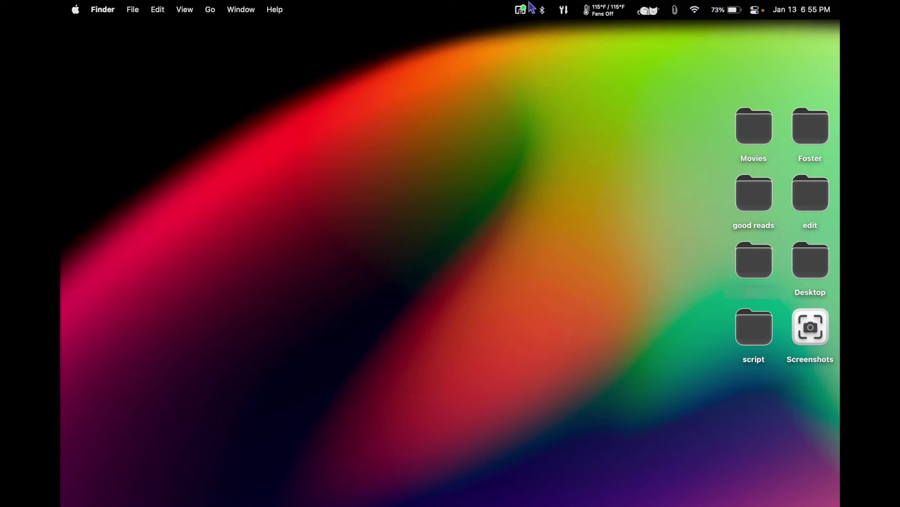
- Relaunch Bartender 4 through Spotlight and check its hidden menu-bar items
key(super+space)
text(ba)
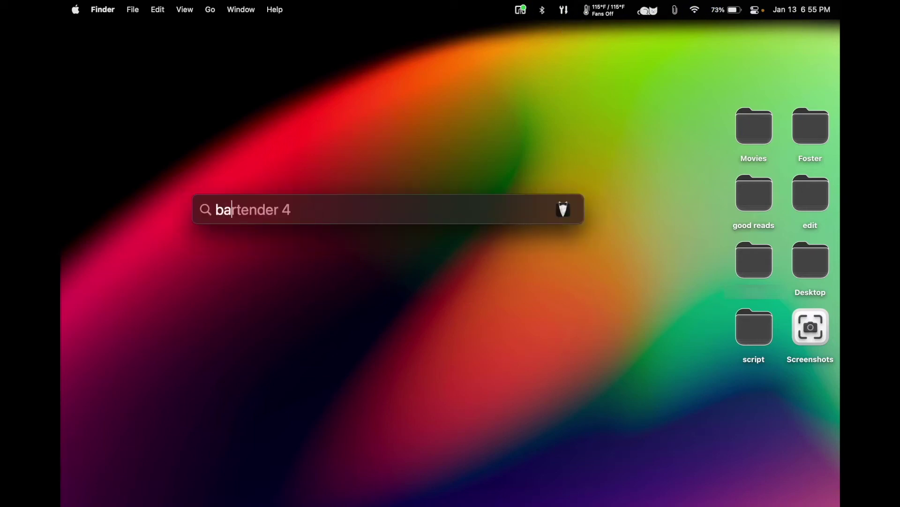
key(Return)
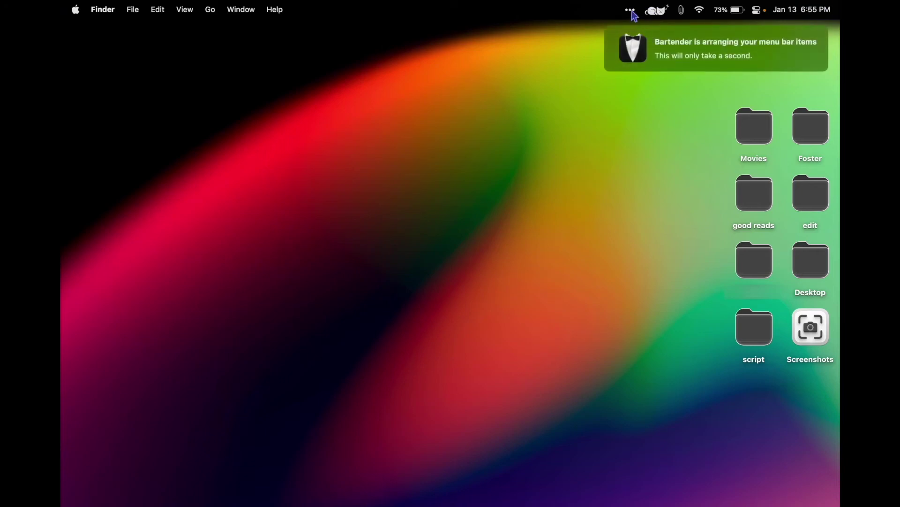
click(633, 11)
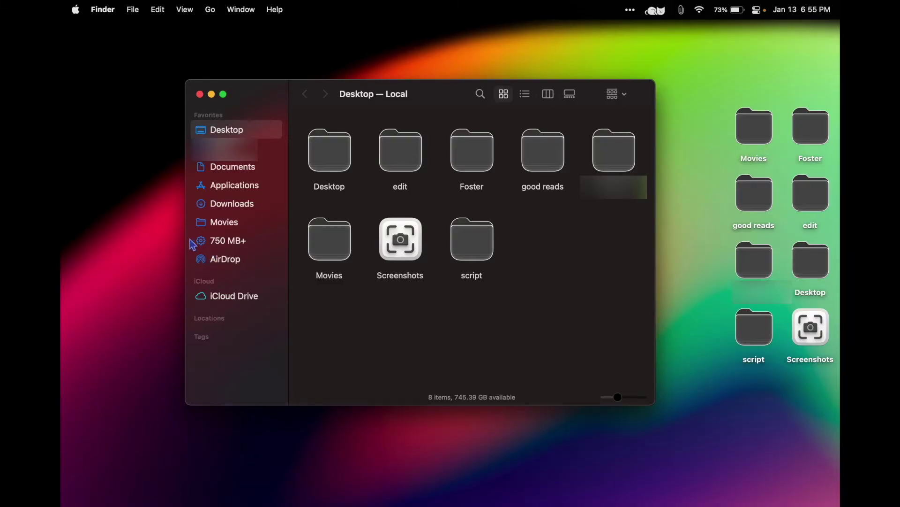
- Open the 750 MB+ smart folder and look through its large files, including Google Chrome
click(224, 241)
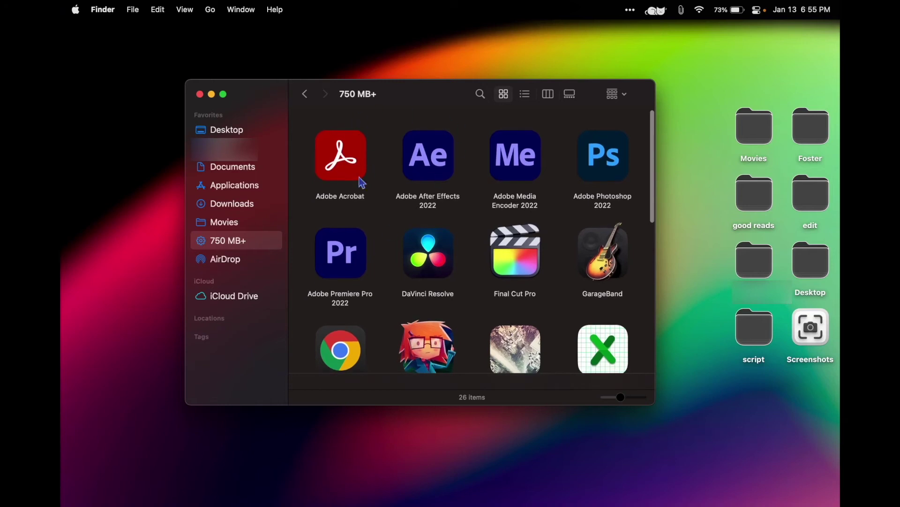
scroll(362, 183, down, 2)
scroll(338, 225, up, 2)
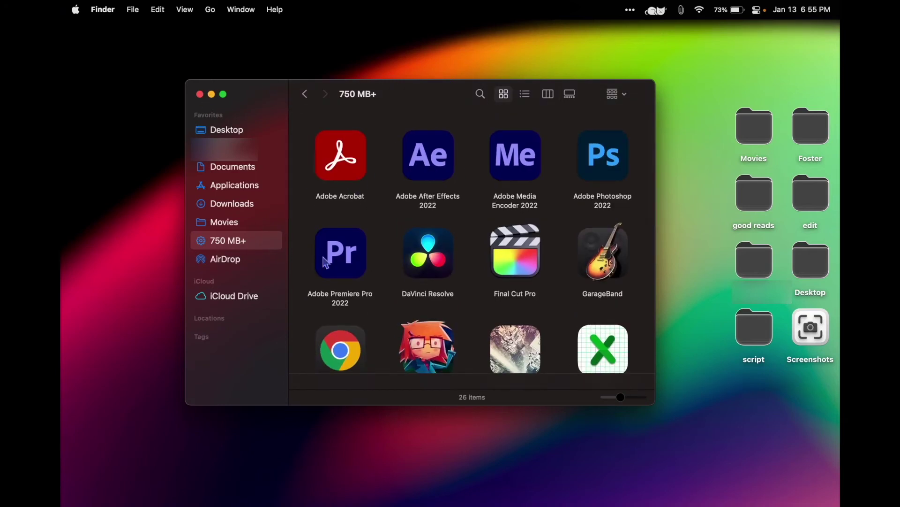
right_click(349, 340)
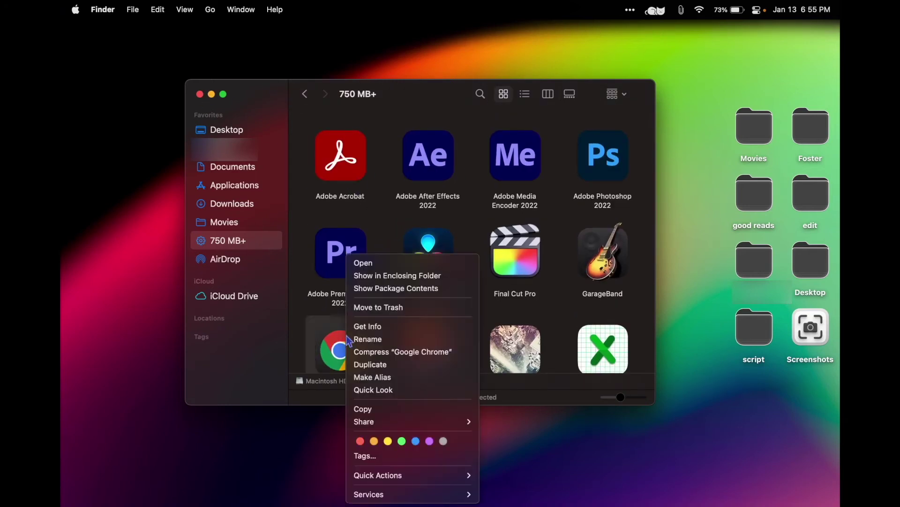
key(Escape)
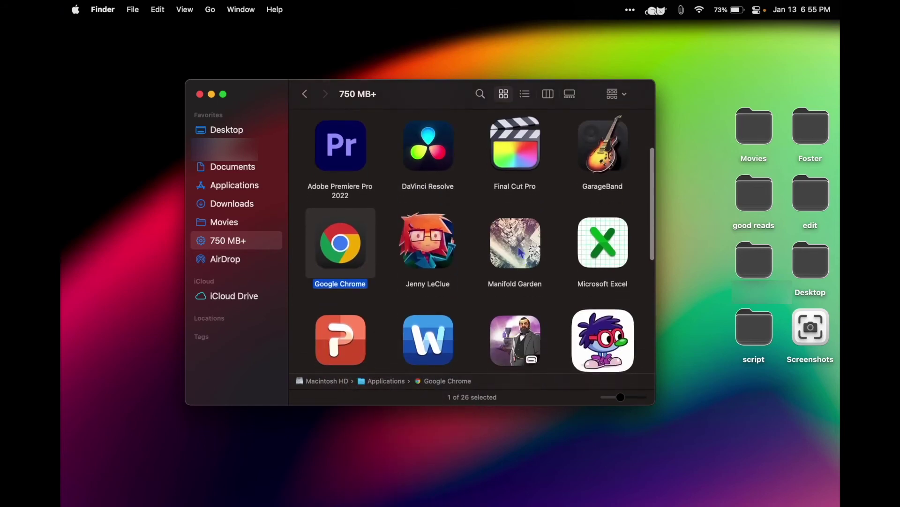
scroll(521, 252, down, 3)
scroll(521, 264, up, 5)
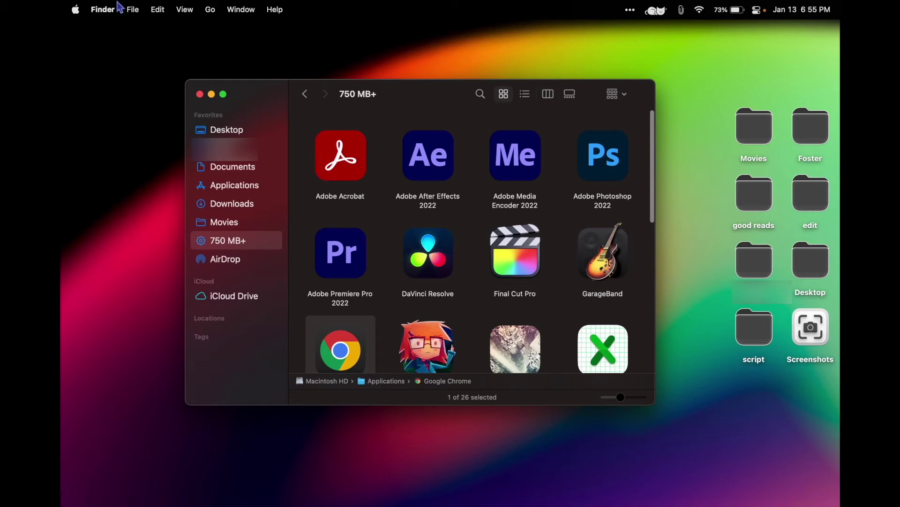
- Close the smart folder window and open a new Finder window on the Desktop
click(83, 12)
click(83, 11)
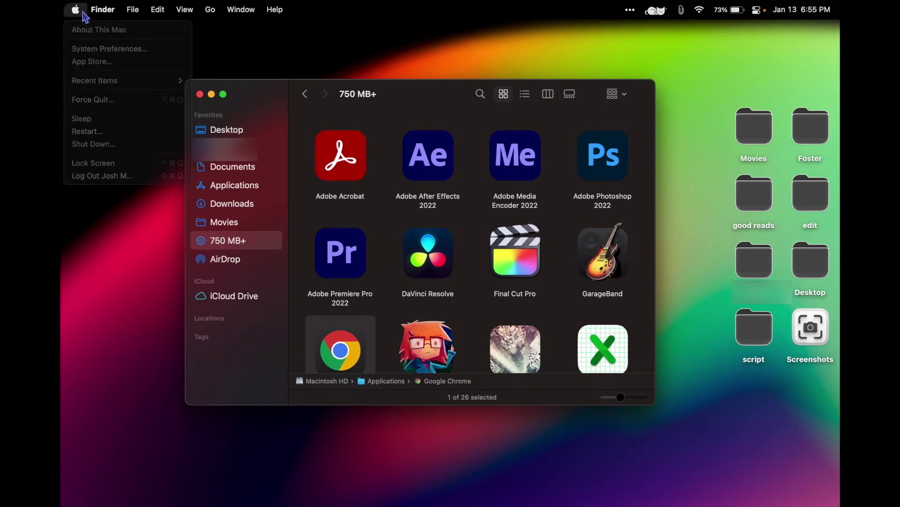
click(141, 10)
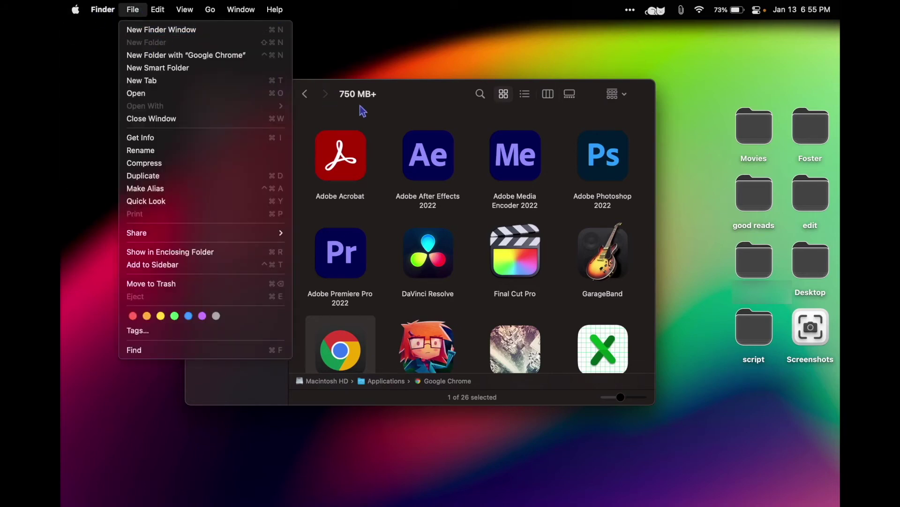
click(151, 118)
click(259, 497)
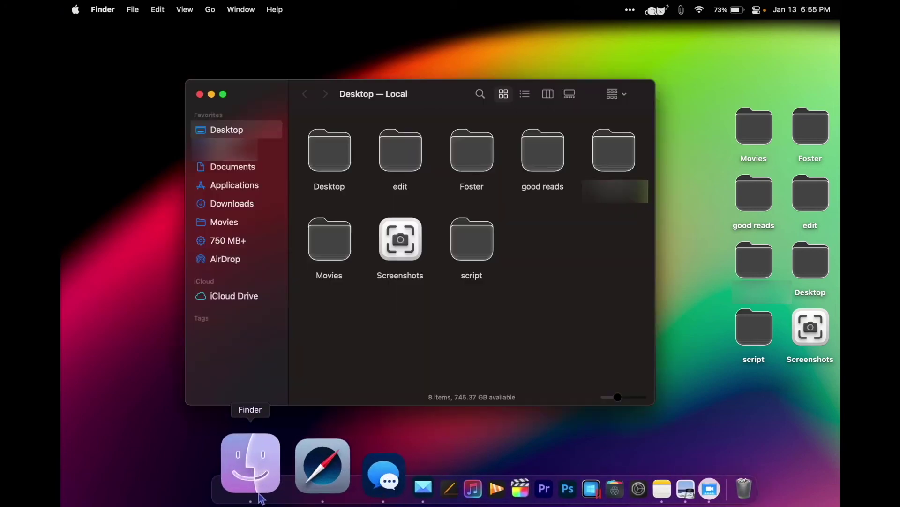
- Create a new Finder smart folder and add File Size to its search attributes
click(137, 11)
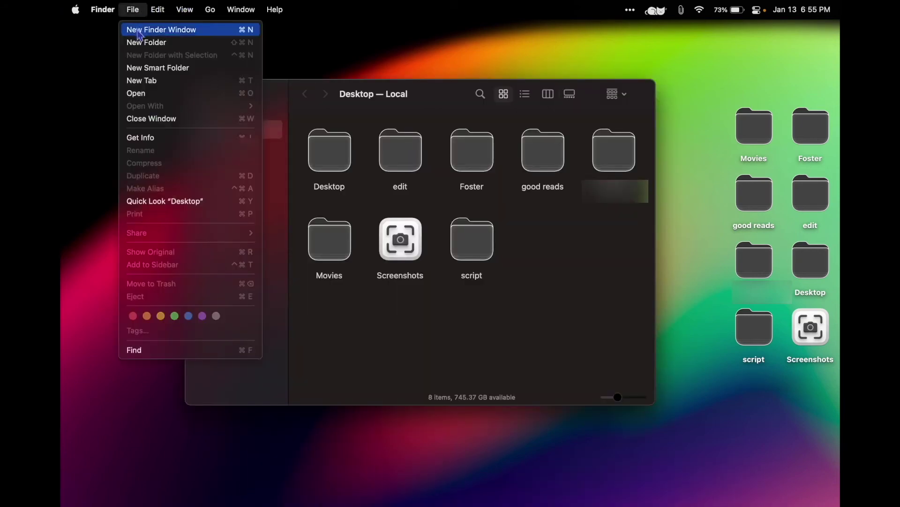
click(143, 71)
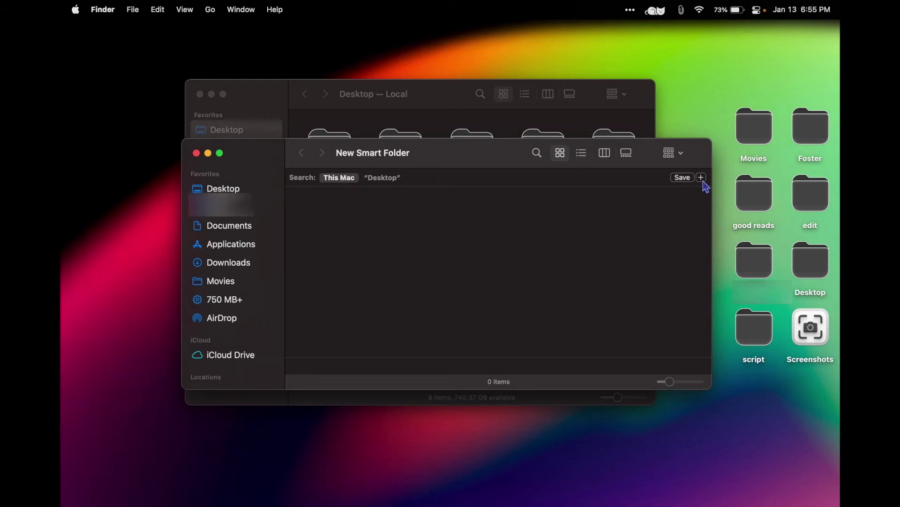
click(702, 179)
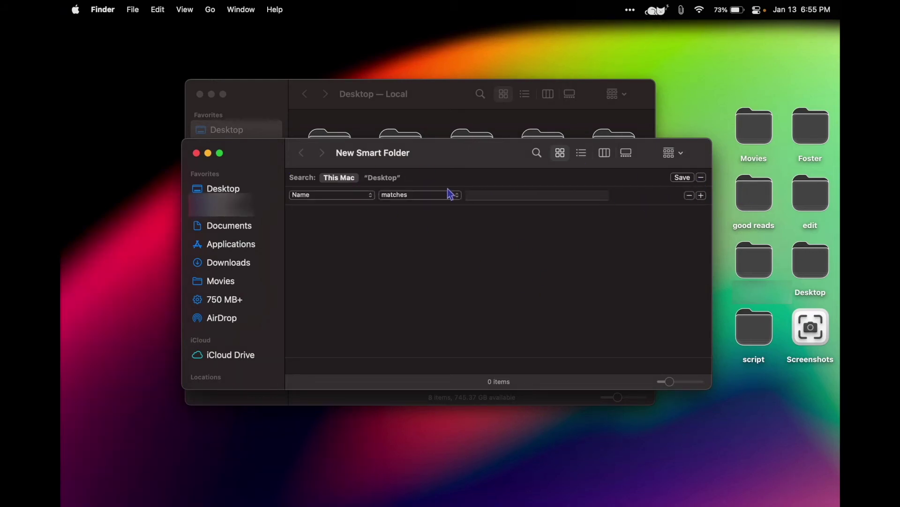
click(339, 202)
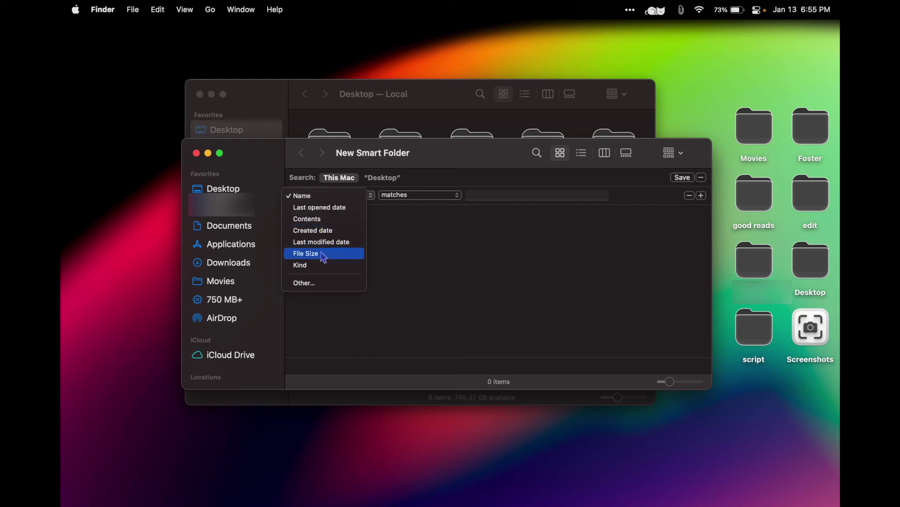
click(313, 285)
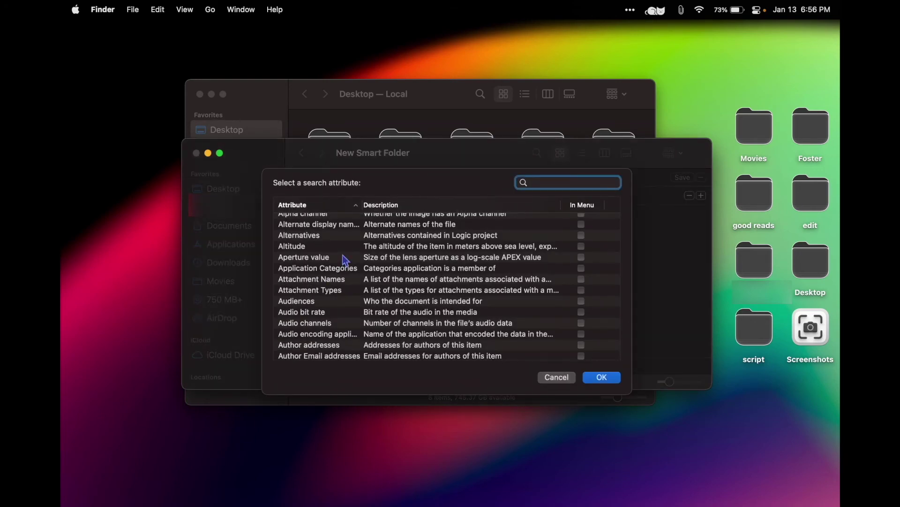
text(file siz)
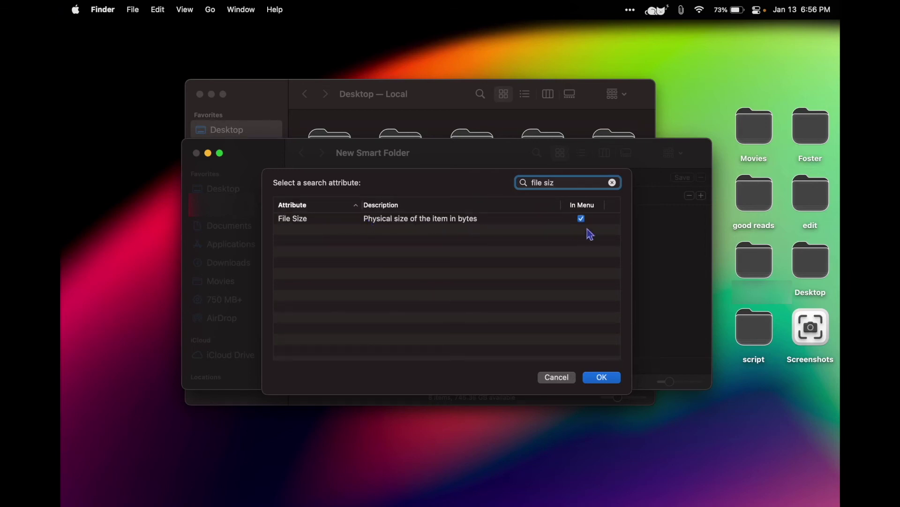
click(598, 378)
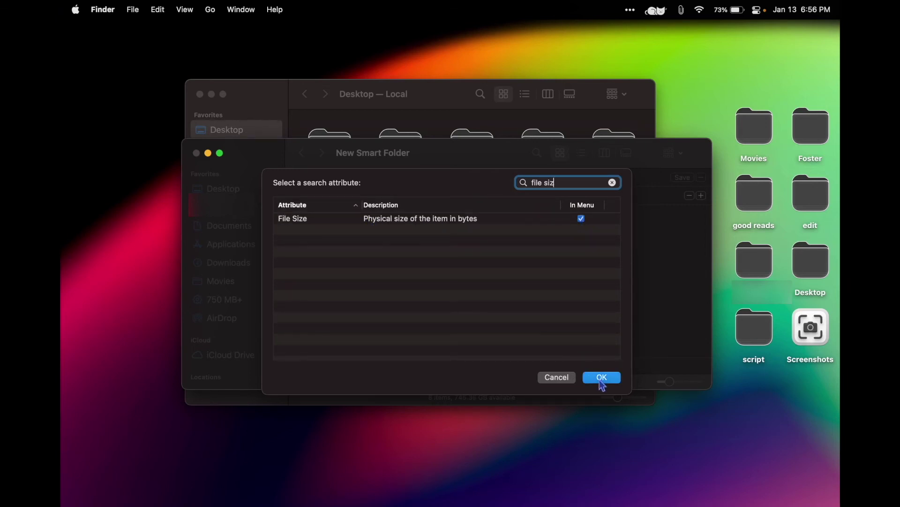
- Set the criterion to File Size is greater than 750 MB
click(340, 199)
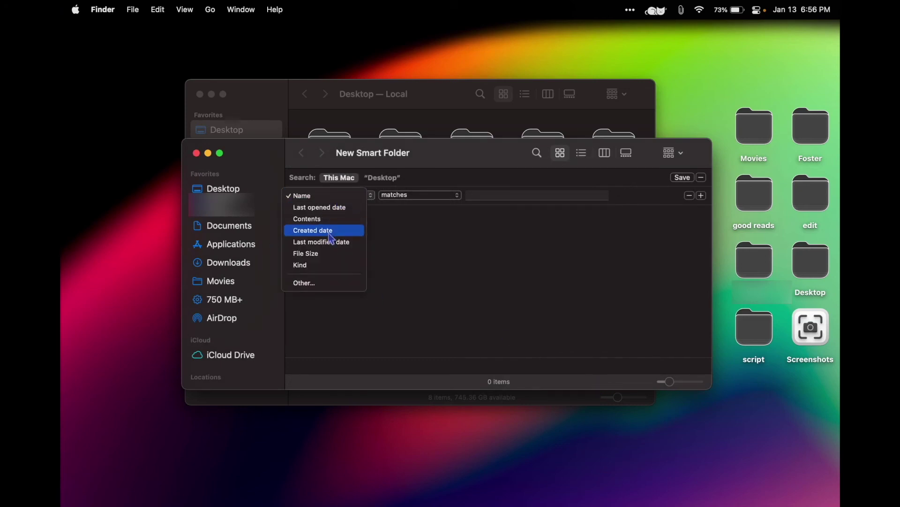
click(325, 254)
click(406, 195)
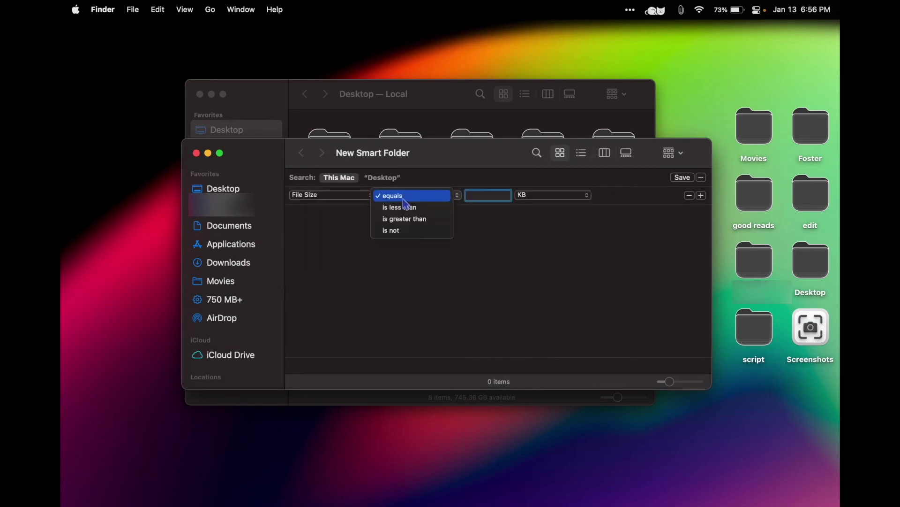
click(413, 220)
click(530, 197)
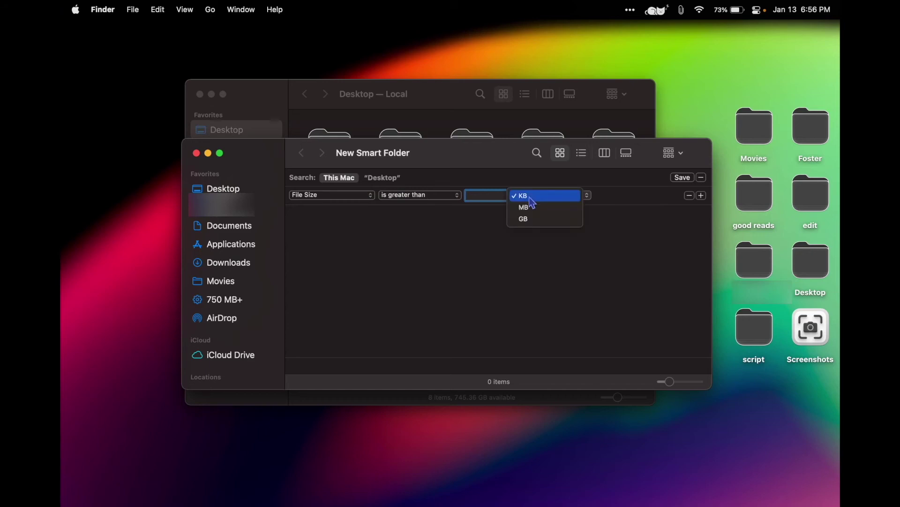
click(527, 207)
click(492, 197)
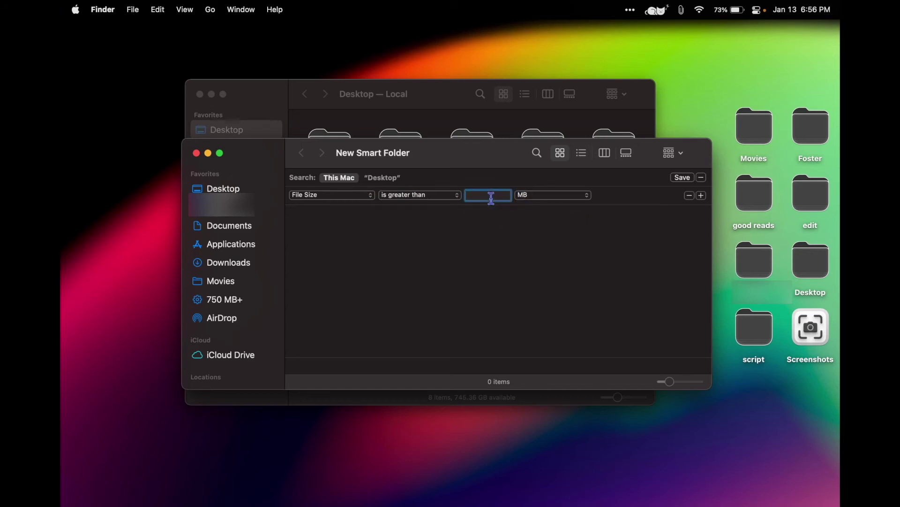
text(750)
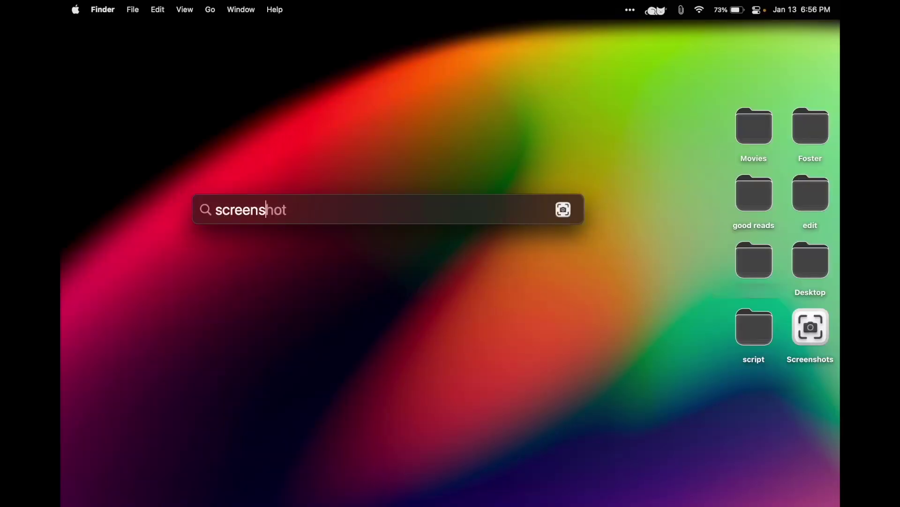
- Launch the Screenshot tool from a Spotlight search for 'screenshot'
text(s)
key(BackSpace)
key(BackSpace)
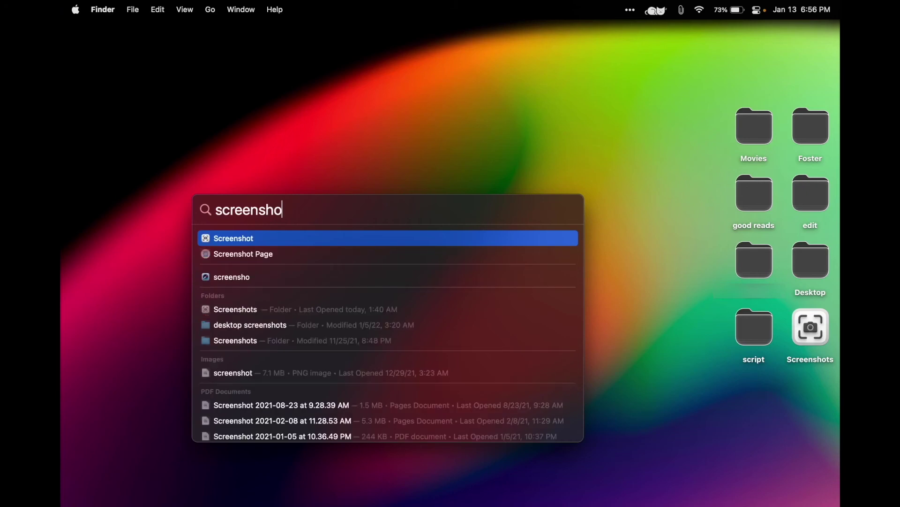
text(t)
key(Return)
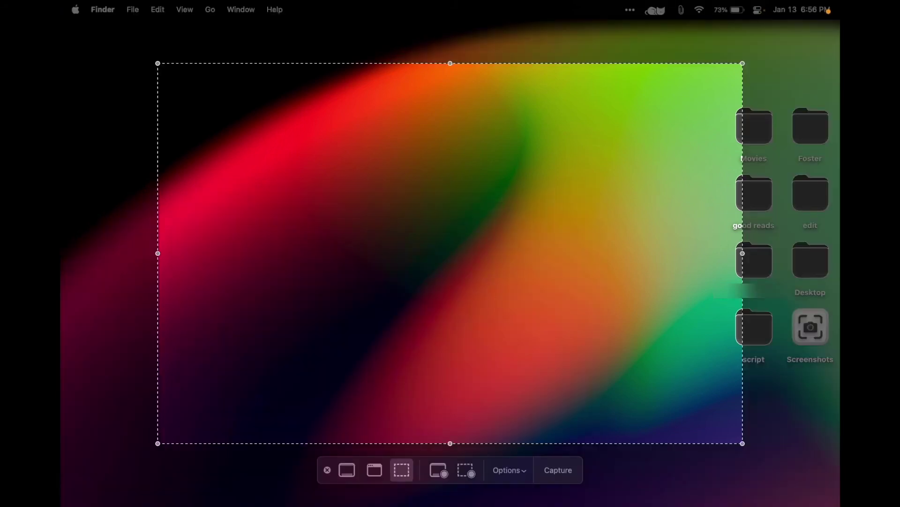
- Open Options > Other Location… and cancel, keeping screenshots saving to the Screenshots folder
click(530, 476)
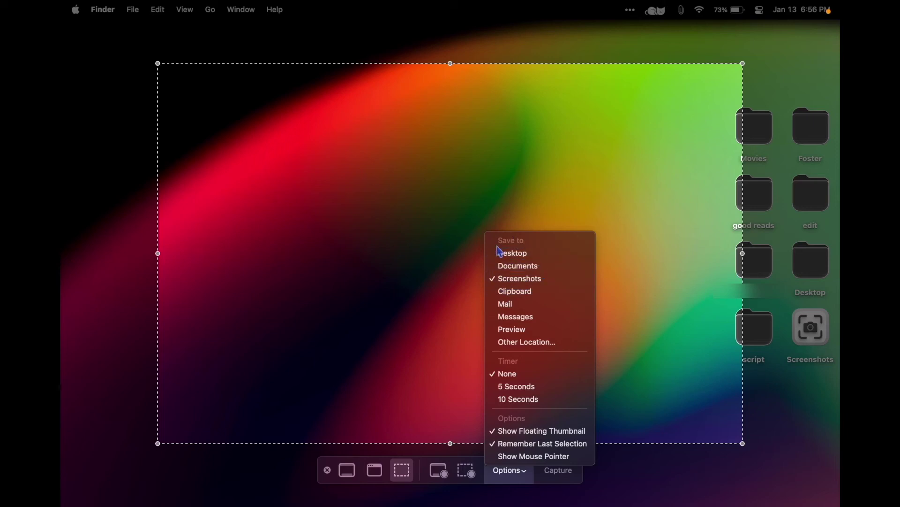
click(528, 348)
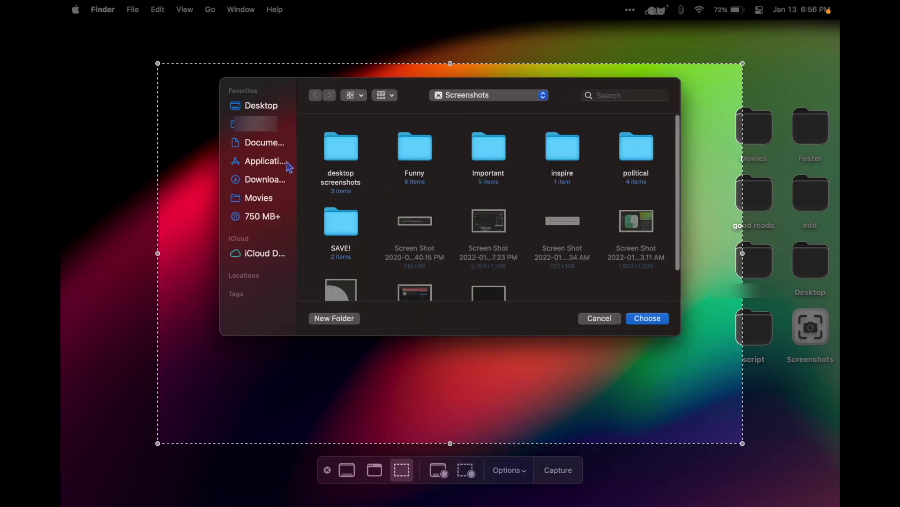
click(600, 318)
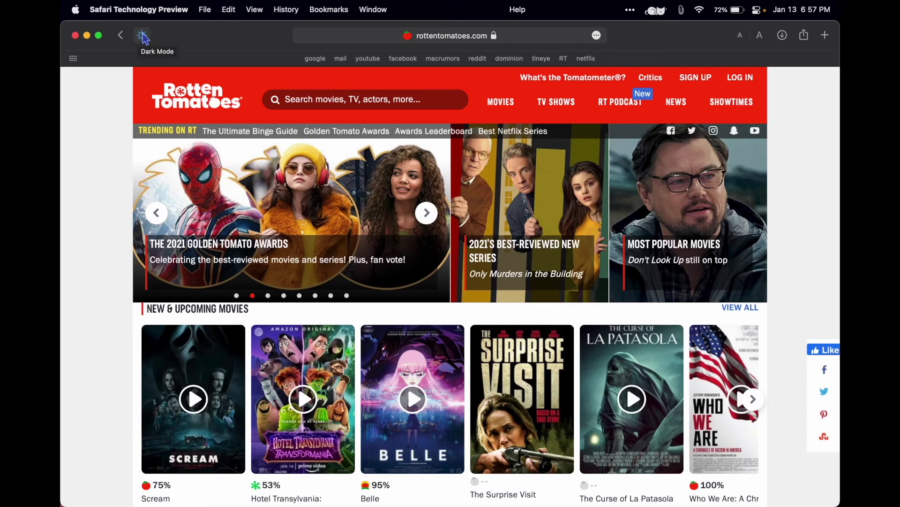
- Turn on the Dark Mode extension for rottentomatoes.com, then view MacRumors rendered dark
click(142, 36)
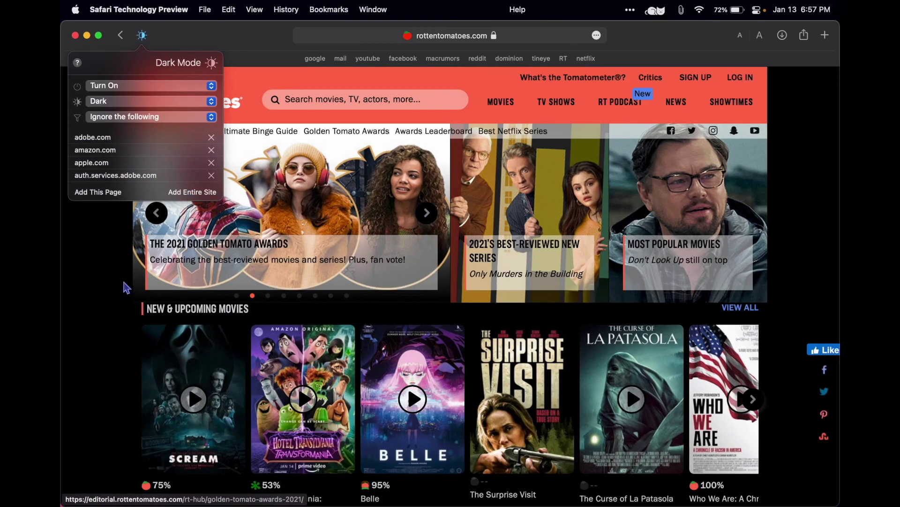
click(98, 283)
scroll(313, 221, down, 5)
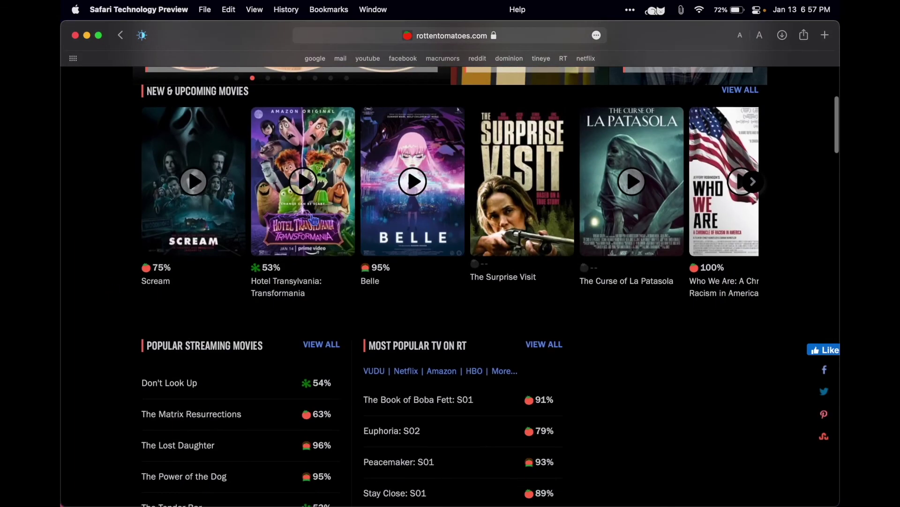
scroll(313, 220, down, 12)
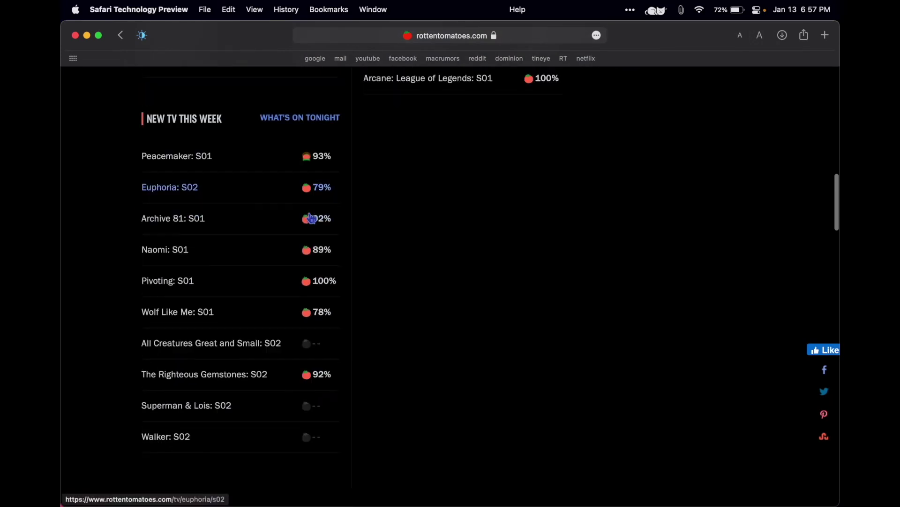
scroll(311, 219, down, 3)
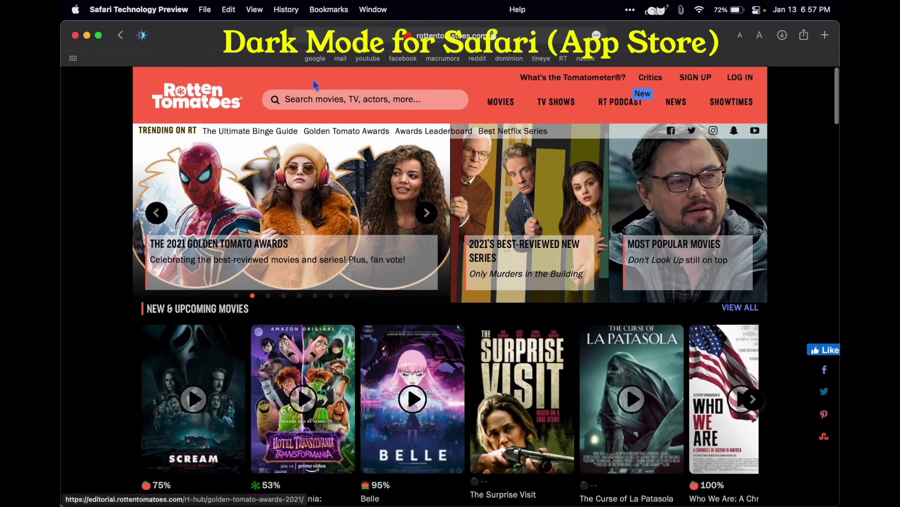
click(428, 59)
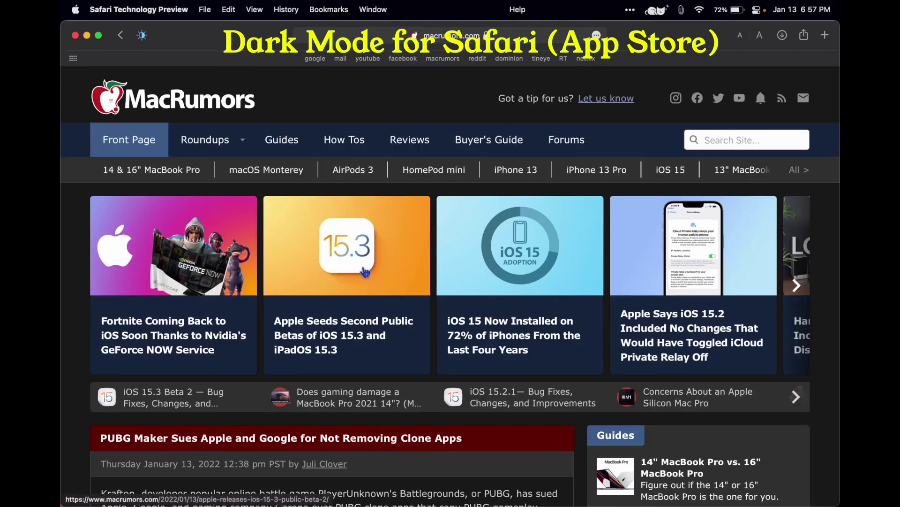
scroll(365, 273, down, 10)
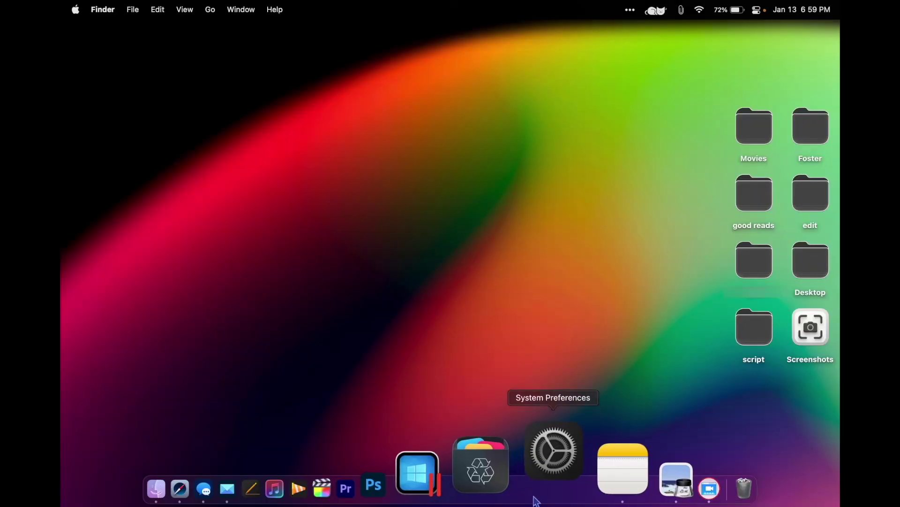
- Turn off 'Shake mouse pointer to locate' under Accessibility > Display > Pointer
click(546, 485)
click(519, 240)
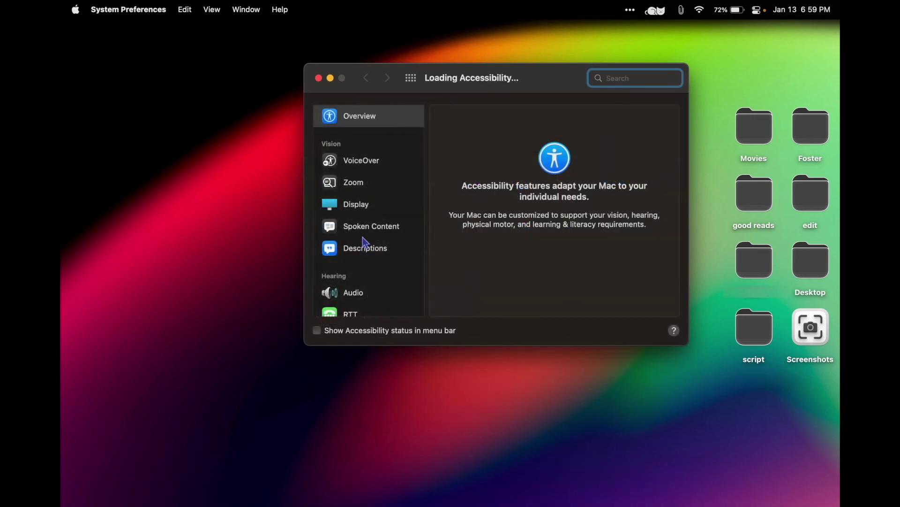
click(357, 206)
click(545, 120)
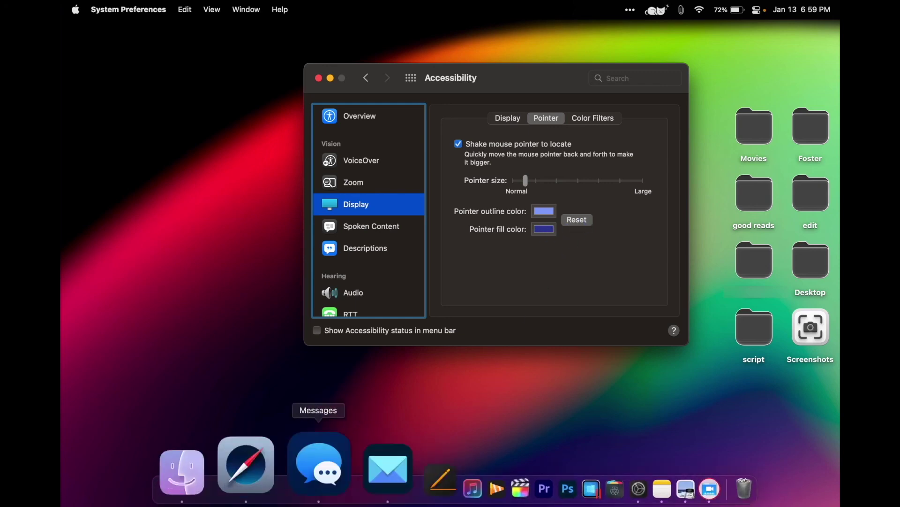
click(485, 149)
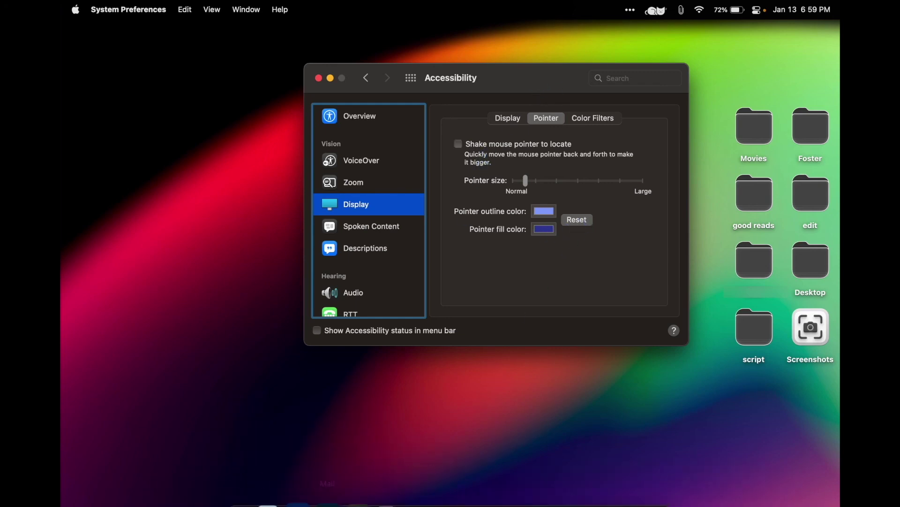
mouse_move(272, 500)
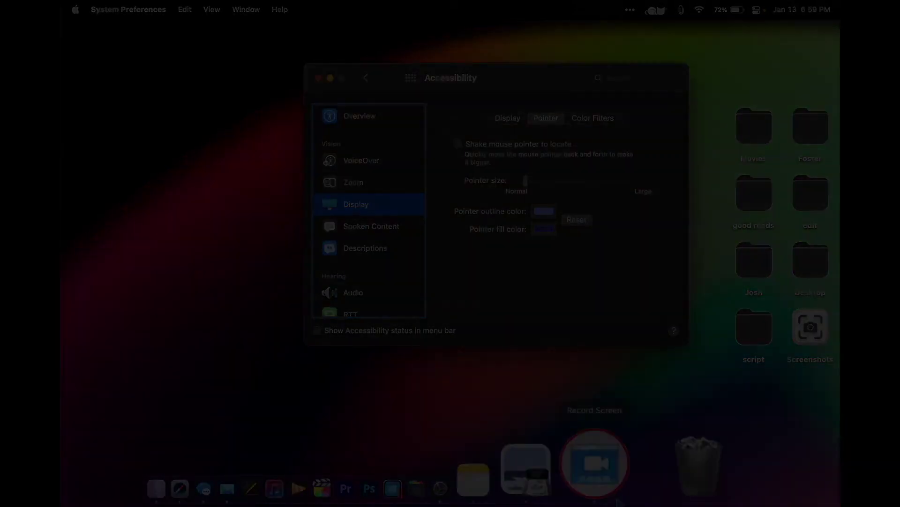